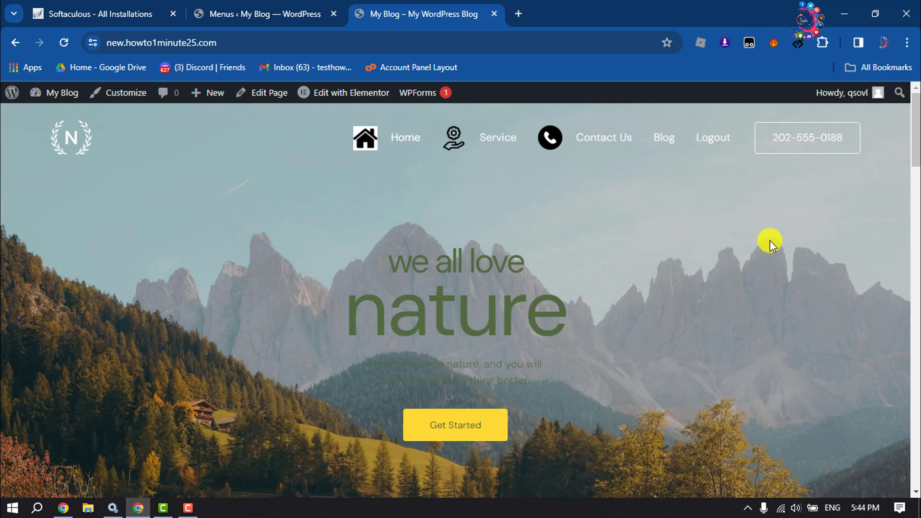
- Go to the WordPress dashboard's Add New Plugin page and search the plugin directory for "elementskit"
click(263, 6)
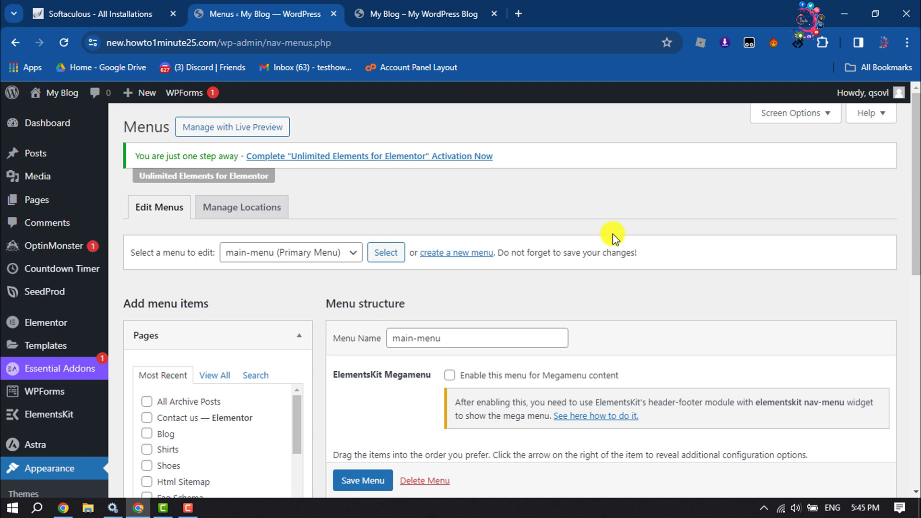
scroll(16, 231, down, 10)
mouse_move(16, 228)
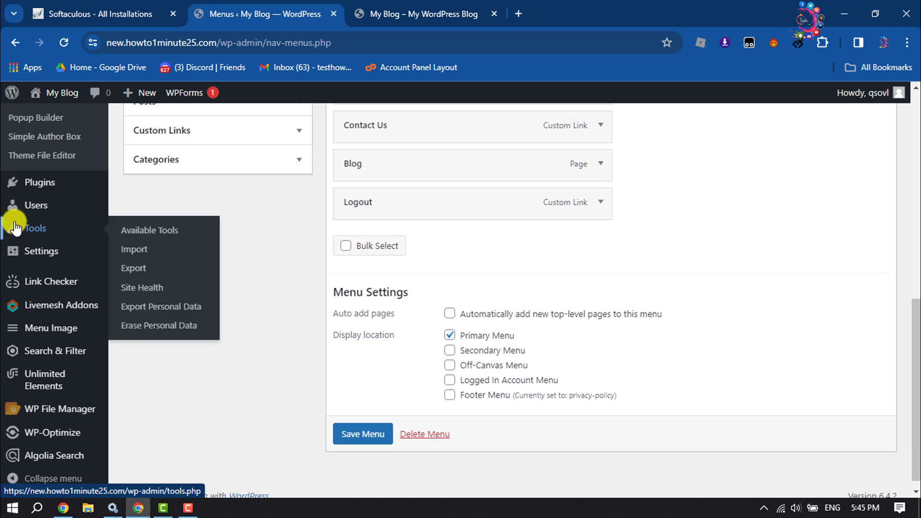
mouse_move(22, 182)
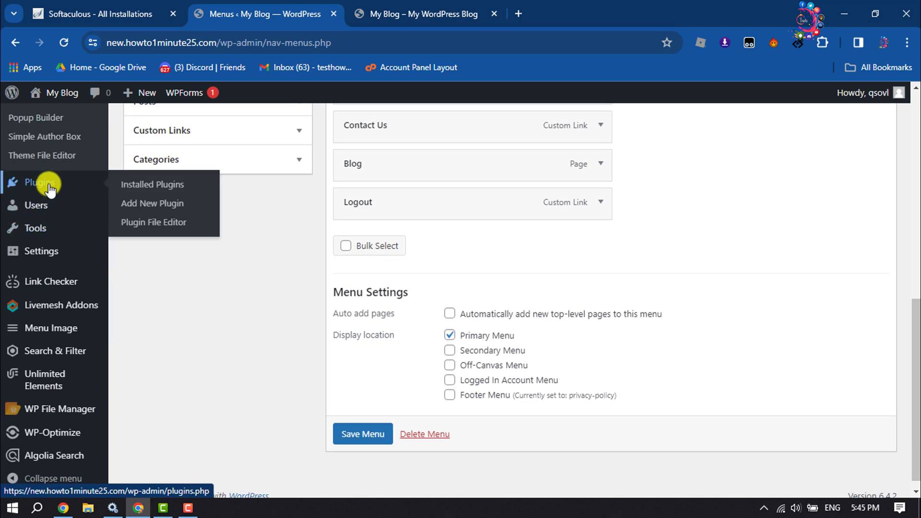
click(169, 209)
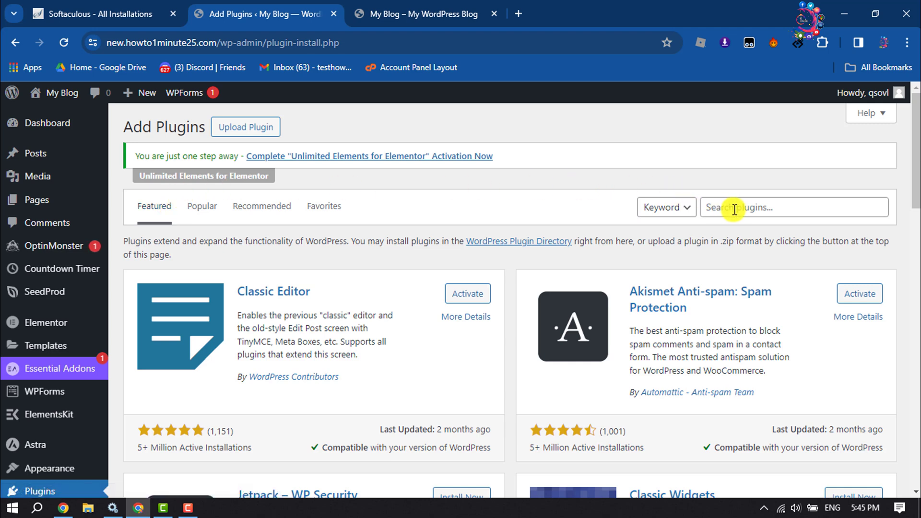
click(734, 208)
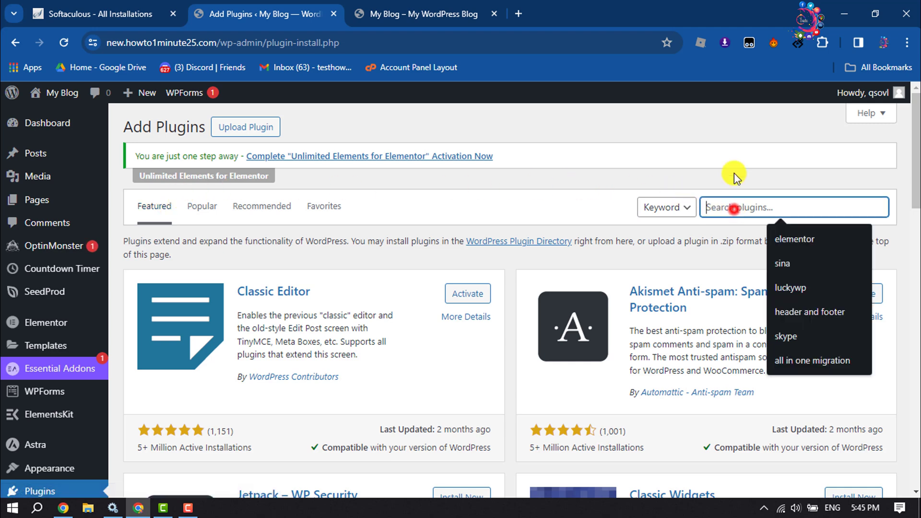
text(e)
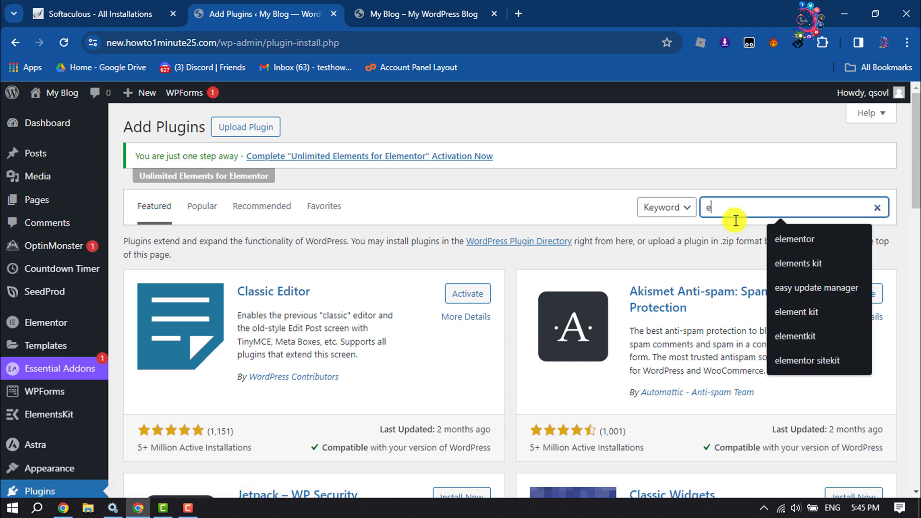
text(lementskit)
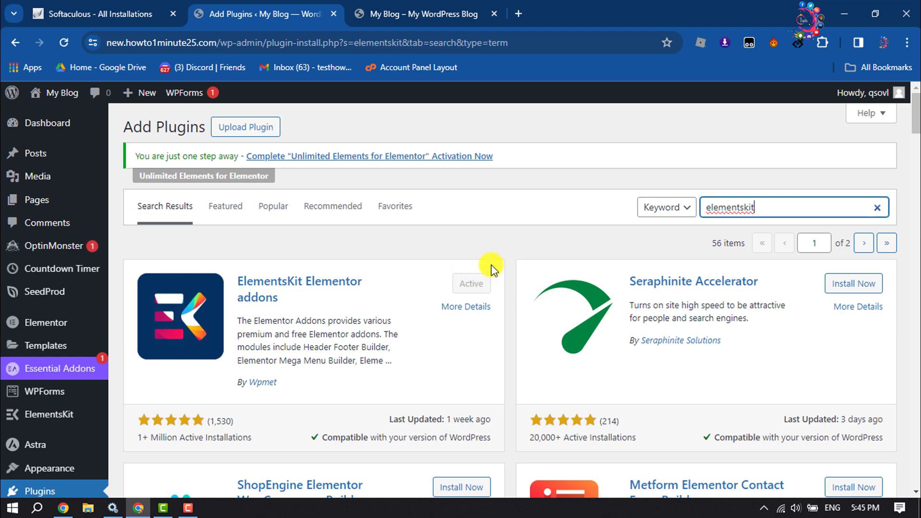
- Search the plugin directory for "sticky header effect for elementor"
click(879, 208)
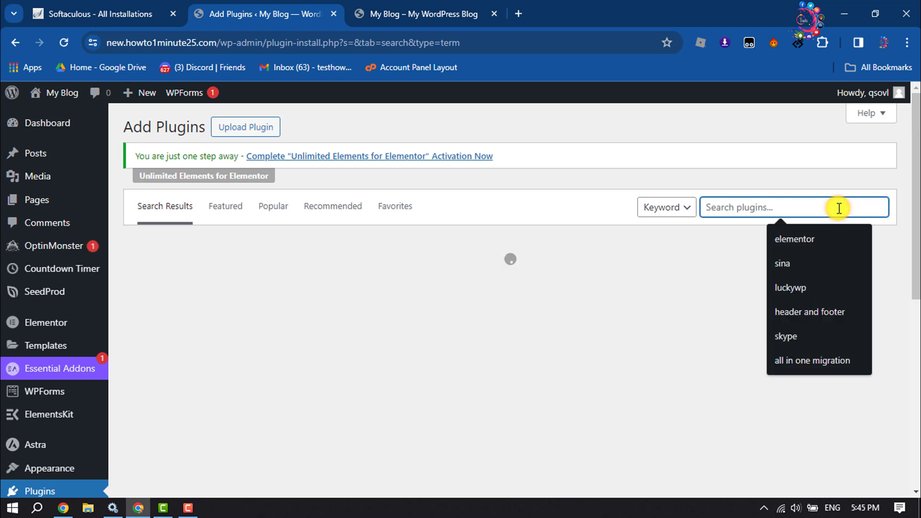
text(sticky hea)
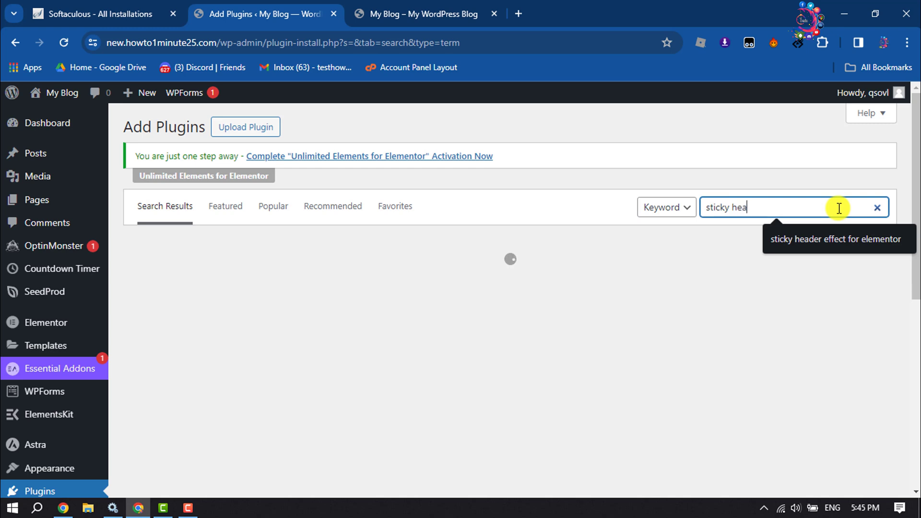
text(der effect)
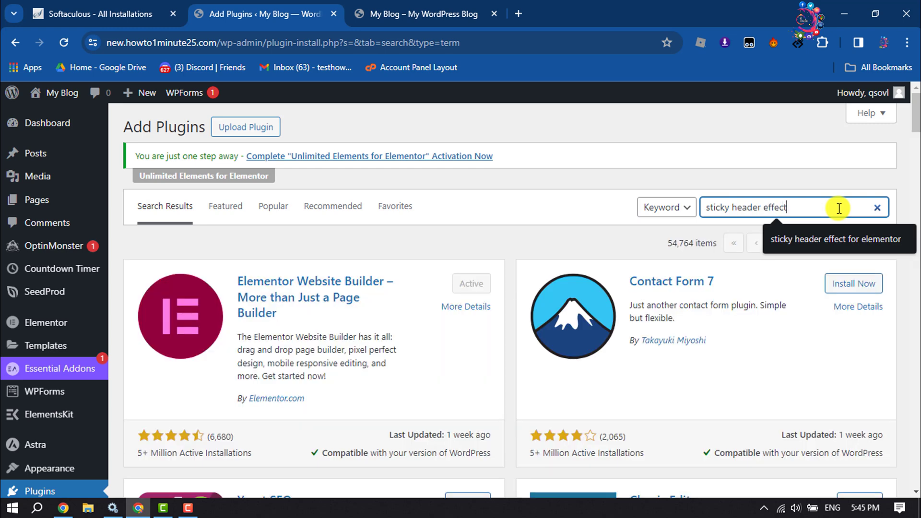
text( for elementor)
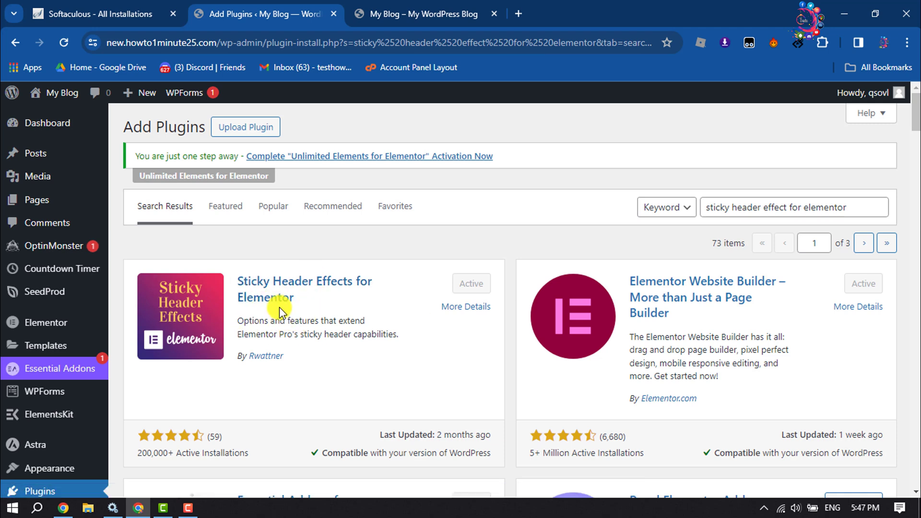
- Open the Header Footer templates list of the ElementsKit plugin
scroll(20, 259, down, 2)
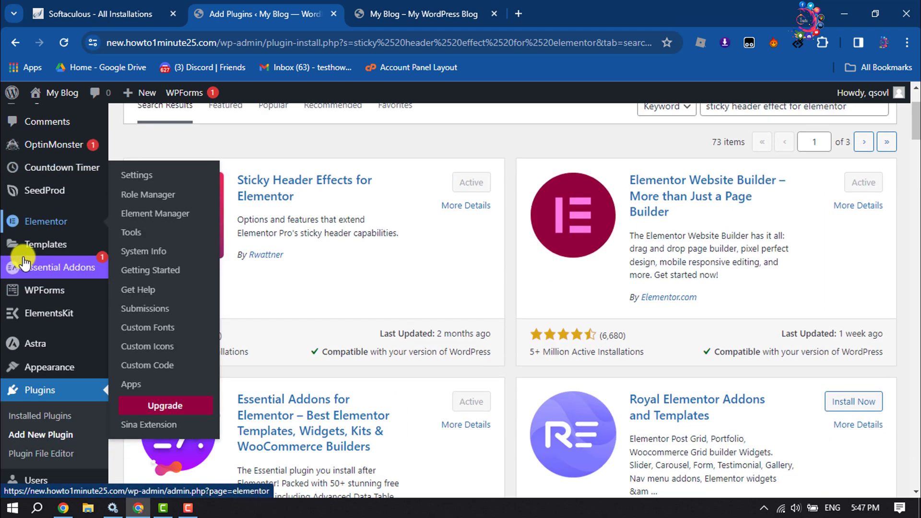
scroll(24, 263, down, 2)
mouse_move(32, 214)
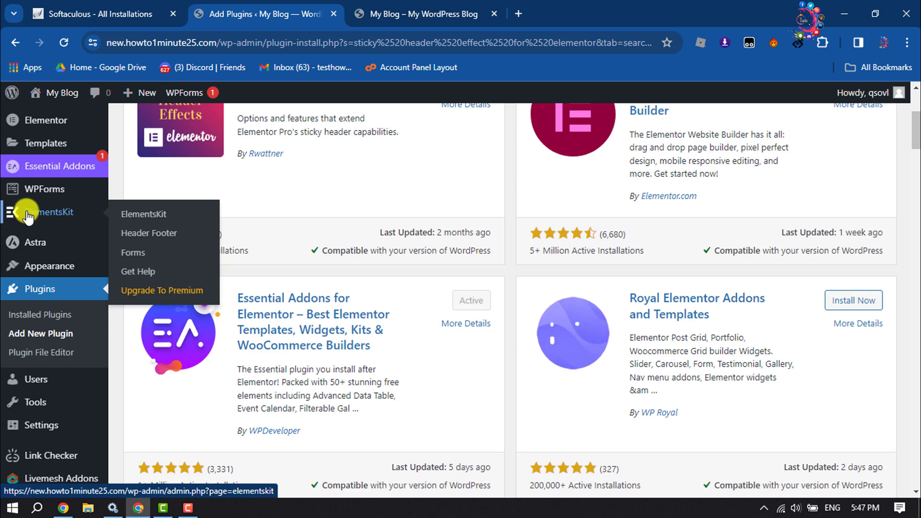
click(158, 239)
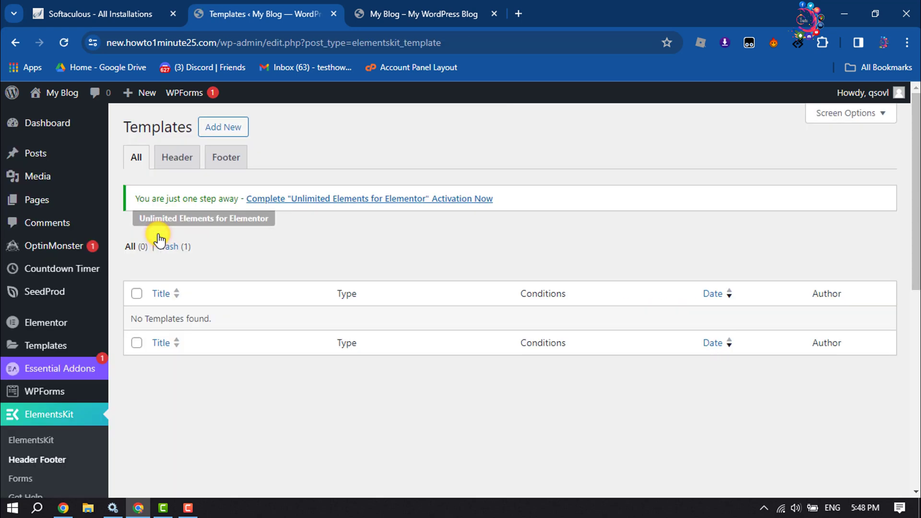
- Create an activated template titled "Header" with type Header and condition Entire Site, and open its content for editing
click(219, 130)
click(404, 183)
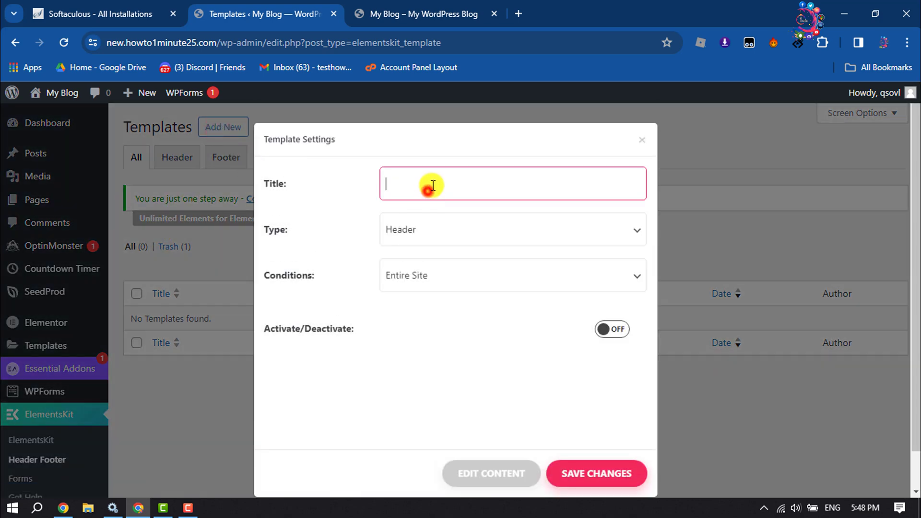
text(Header)
click(411, 233)
click(411, 254)
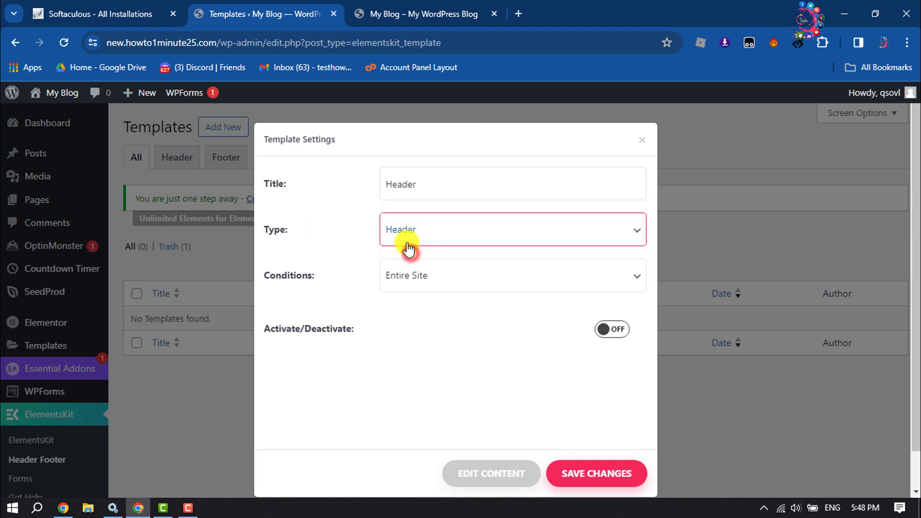
click(432, 277)
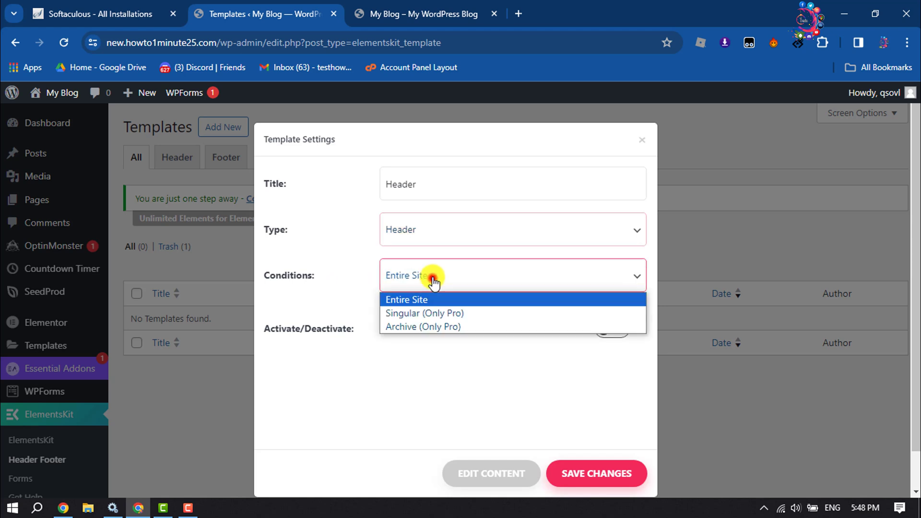
click(422, 303)
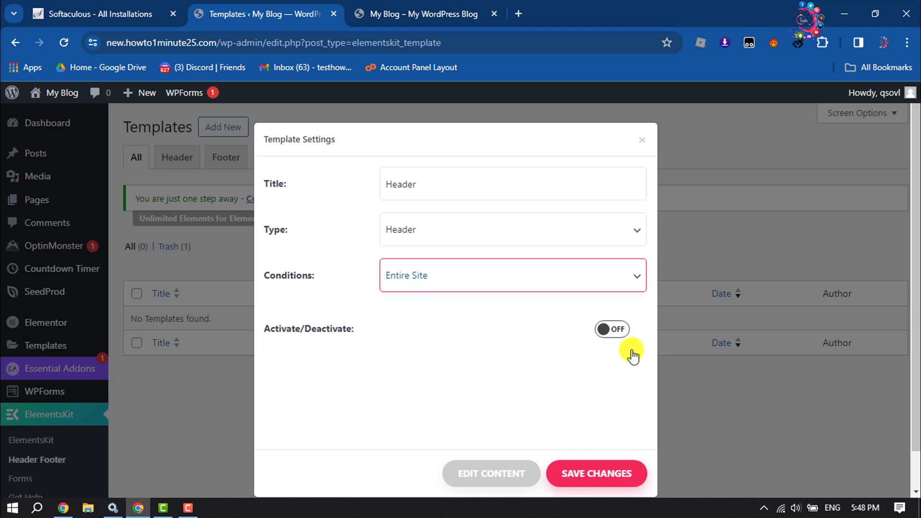
click(612, 330)
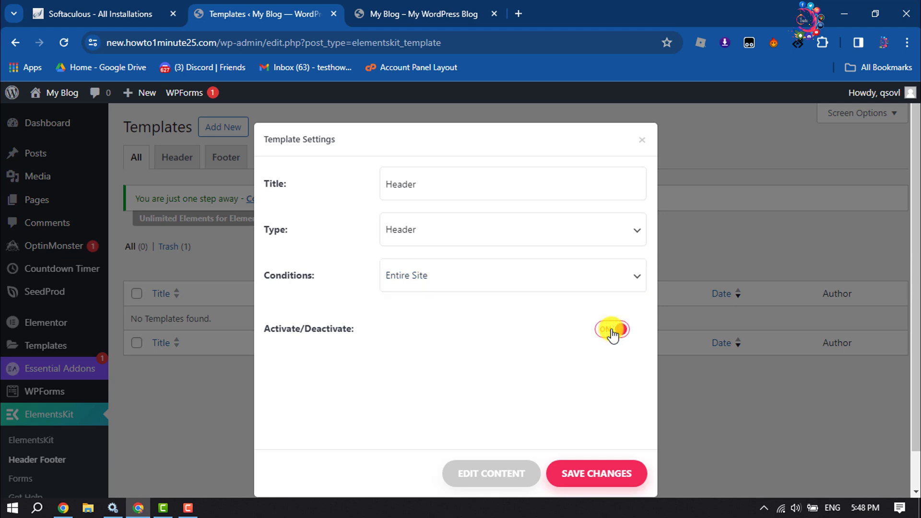
click(507, 475)
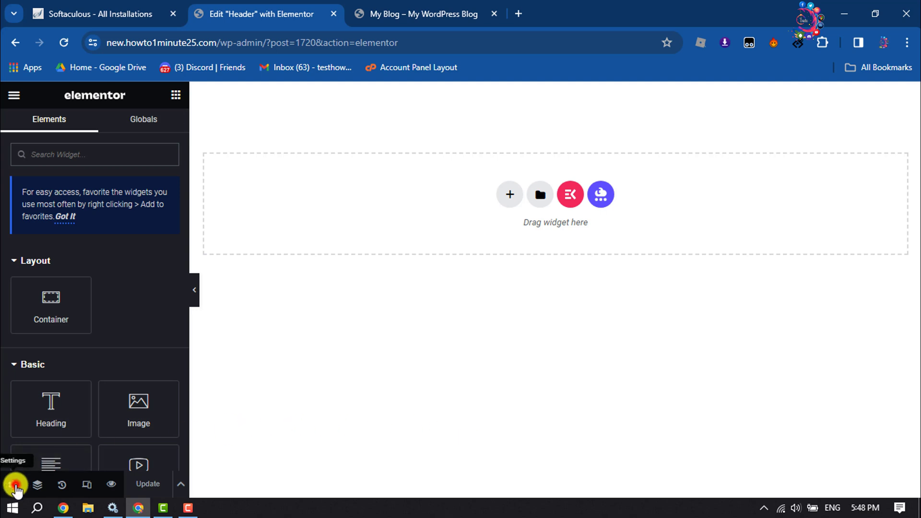
- Set the header template's page layout to Elementor Full Width in its post settings
click(15, 486)
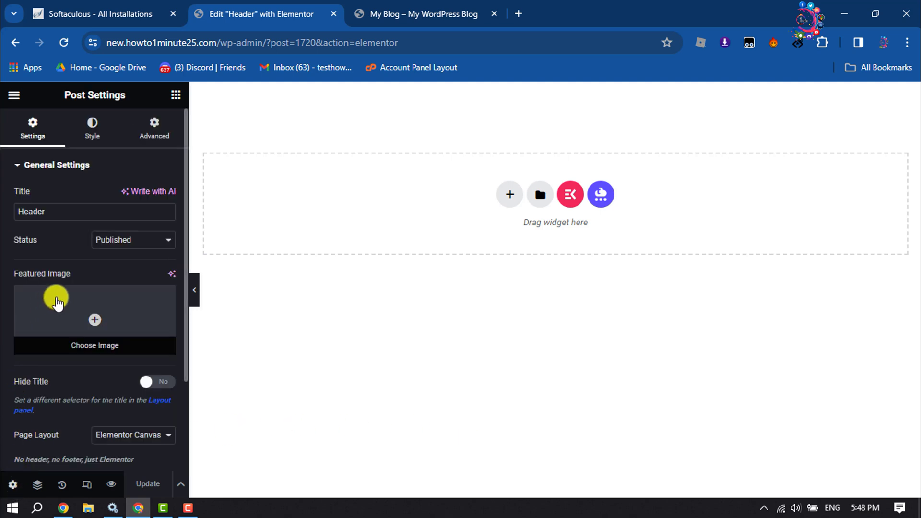
scroll(56, 302, down, 3)
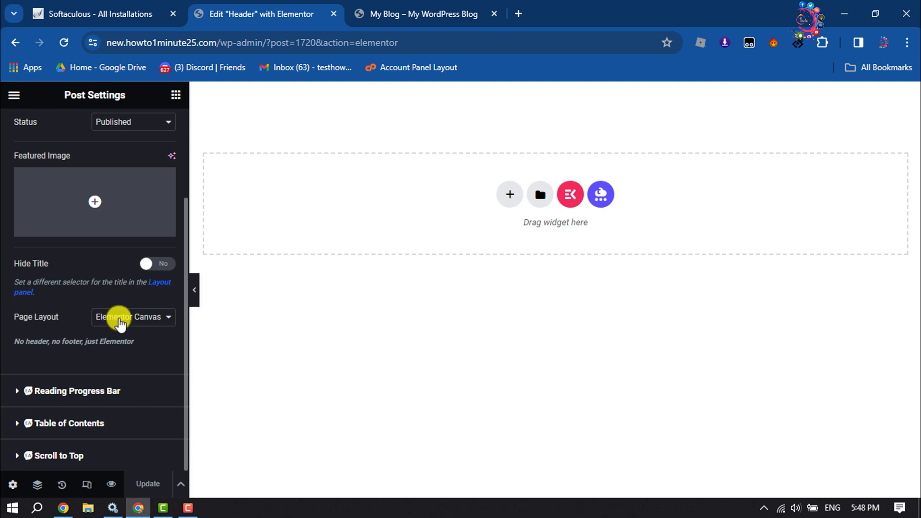
click(120, 322)
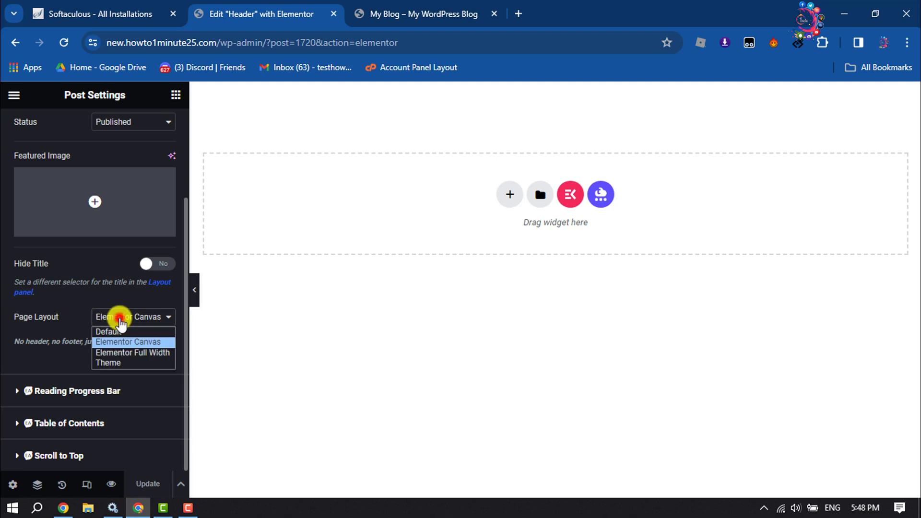
click(138, 353)
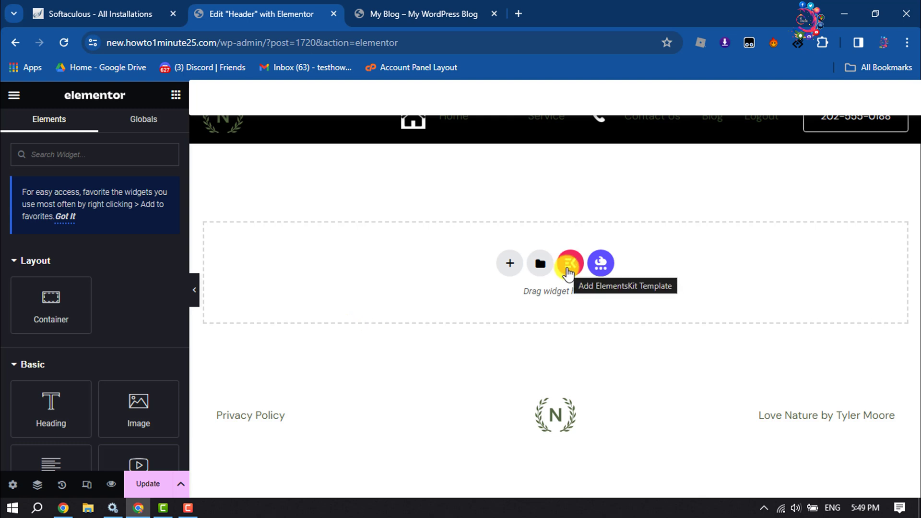
- Open the sections in the ElementsKit template library and filter them by the Header category
click(570, 264)
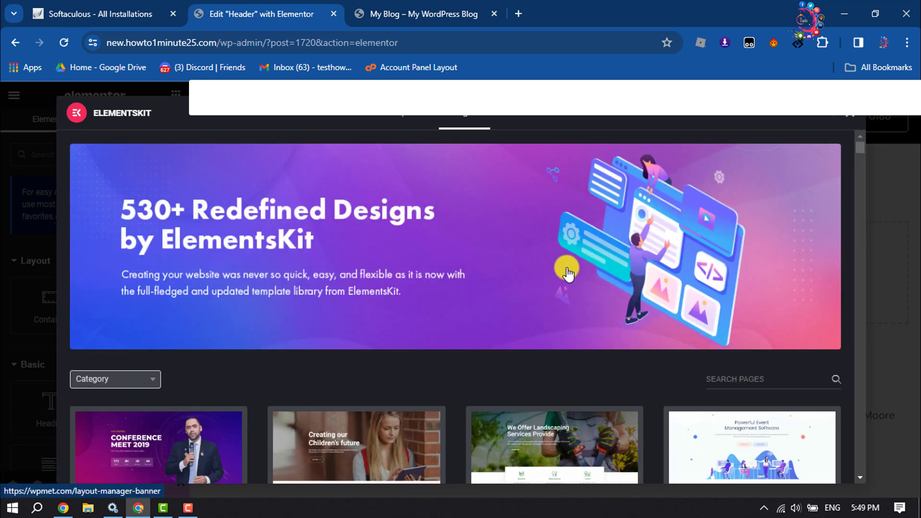
click(522, 121)
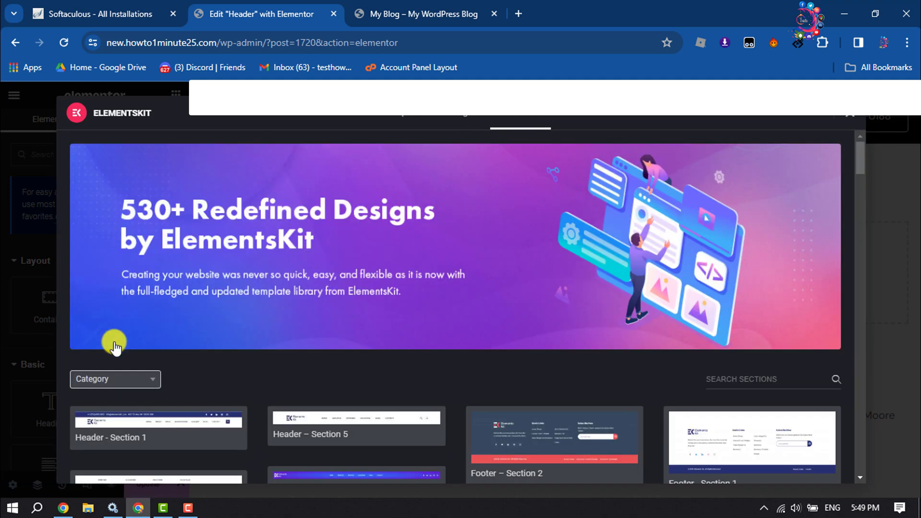
click(106, 379)
scroll(100, 372, down, 3)
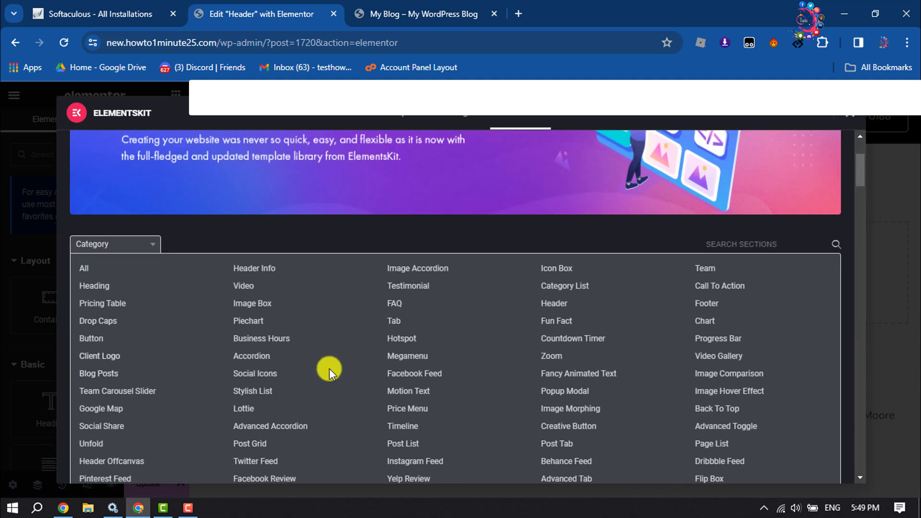
click(557, 305)
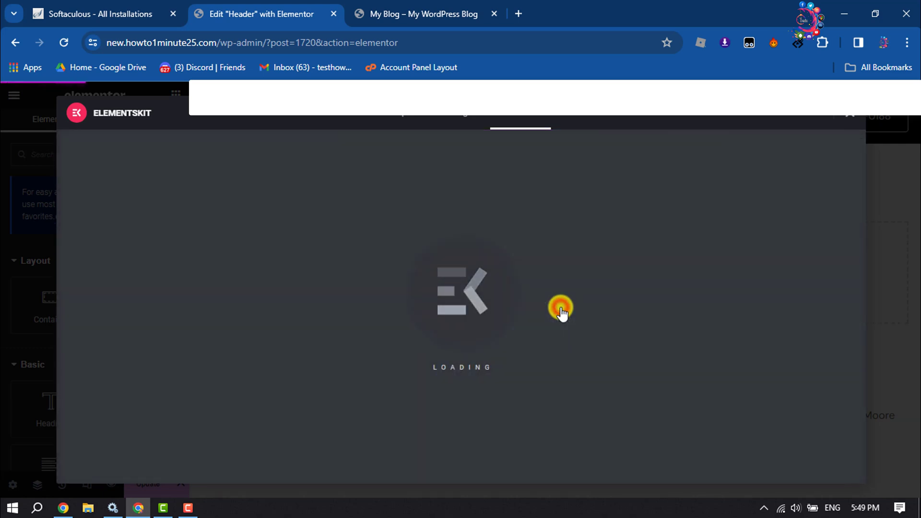
- Insert the "Header – Section 4" template from the library into the page
scroll(459, 338, down, 2)
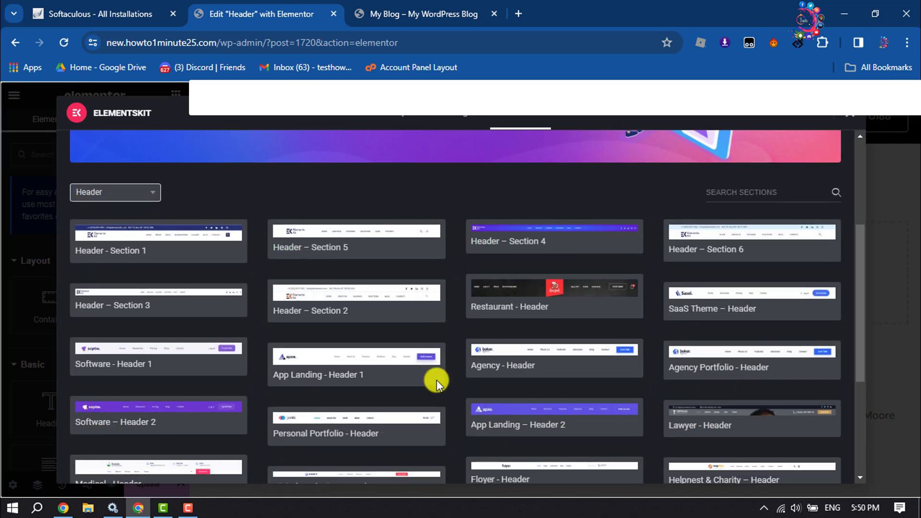
scroll(541, 286, up, 2)
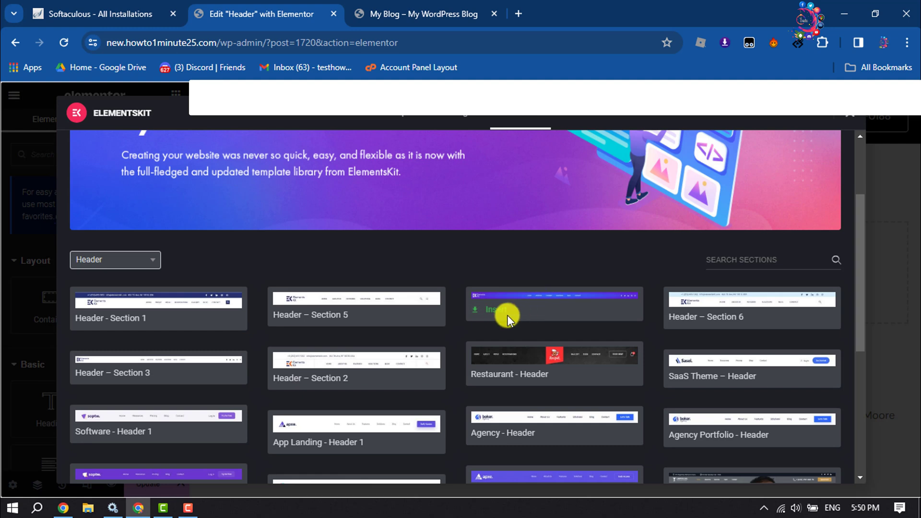
click(492, 325)
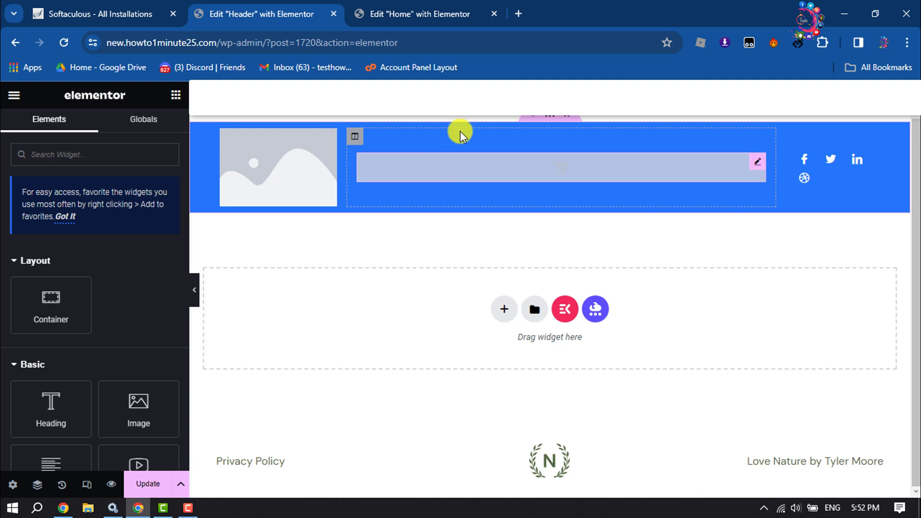
- Set the header's ElementsKit Nav Menu widget to use the main-menu menu
click(447, 171)
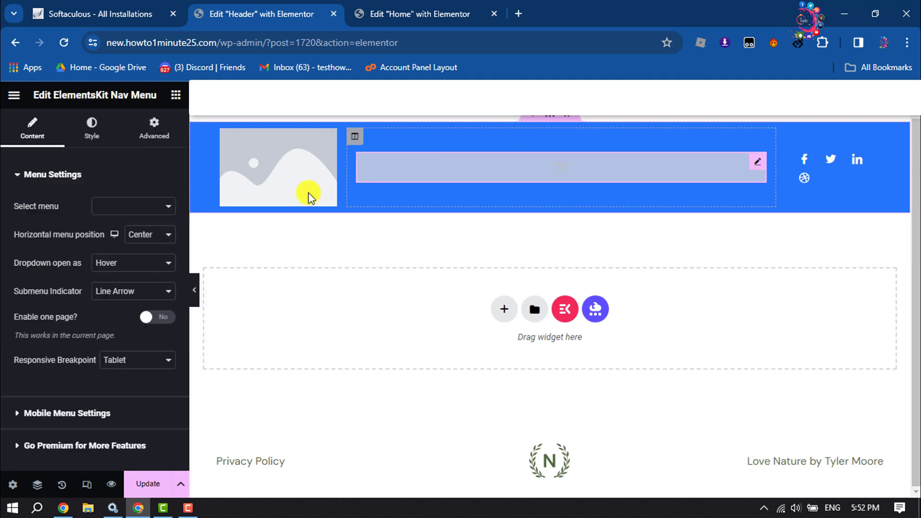
click(123, 207)
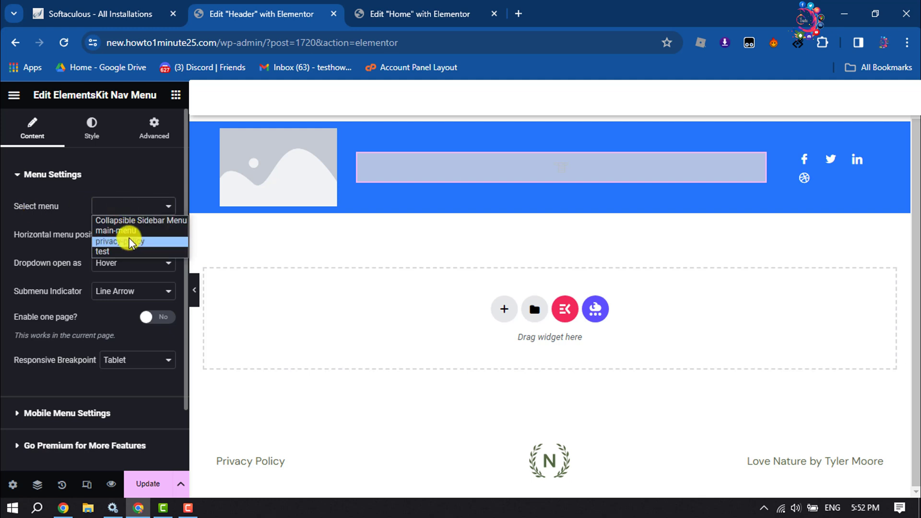
click(126, 232)
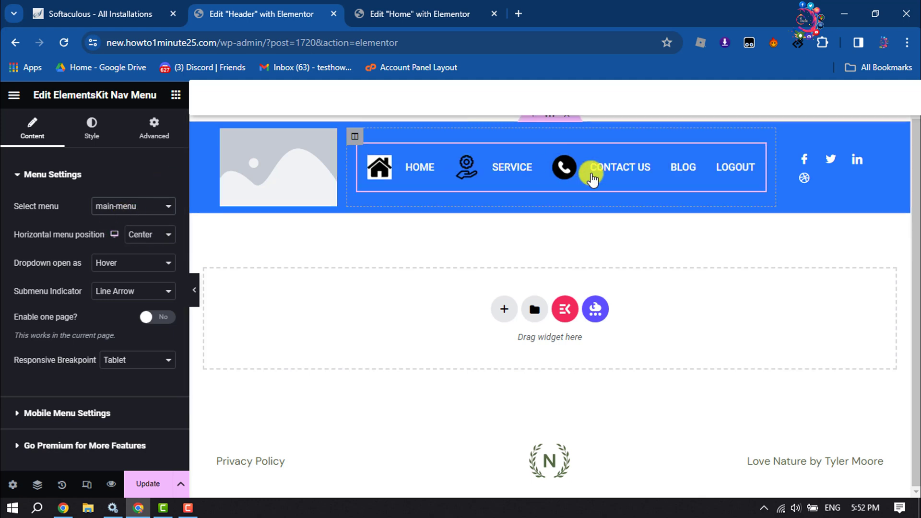
- Delete the placeholder logo image and the social icons widget from the header section
click(281, 169)
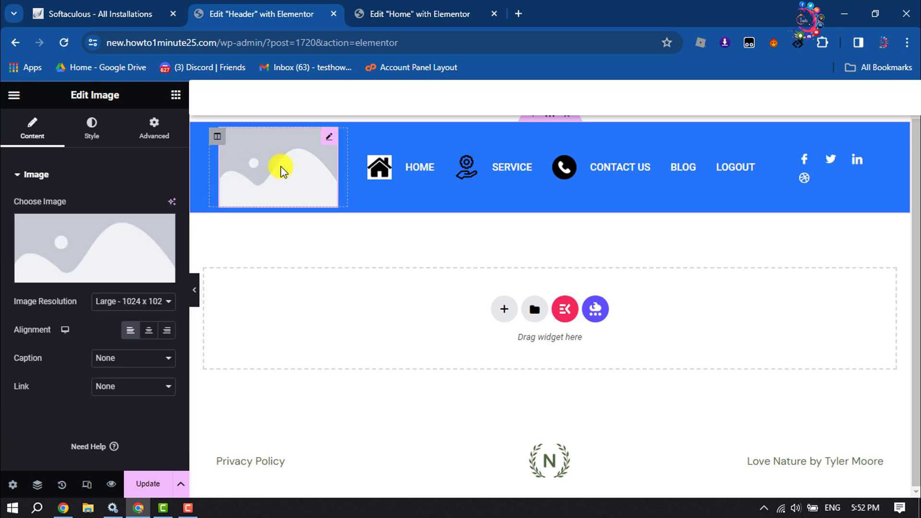
right_click(280, 169)
click(304, 472)
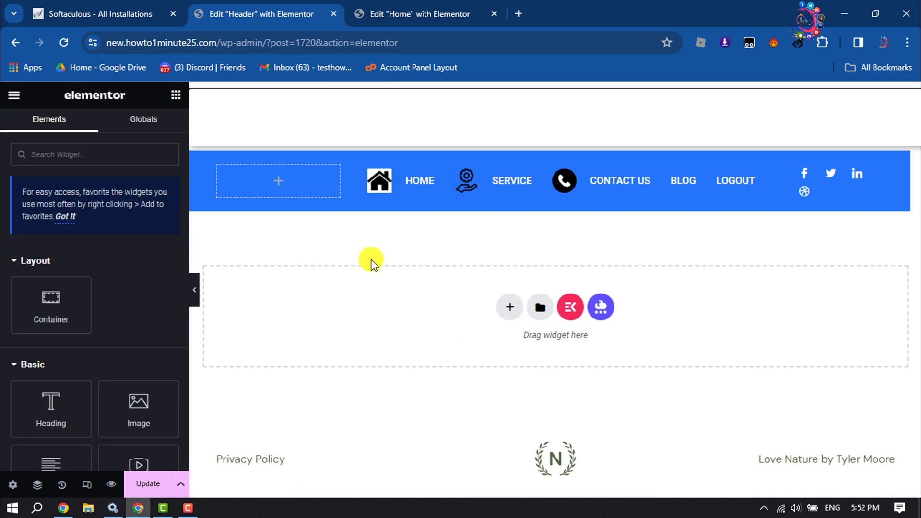
right_click(822, 193)
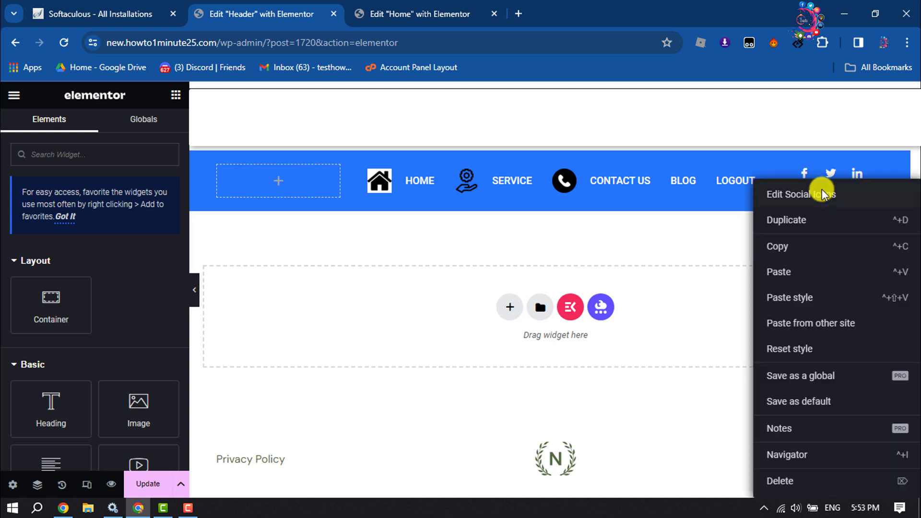
click(781, 486)
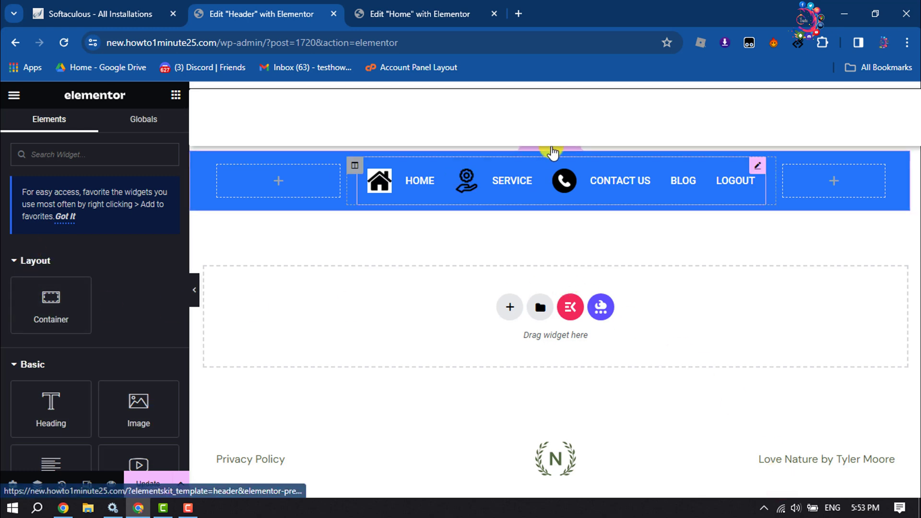
- Change the header section's normal background color to a very dark navy blue
click(550, 150)
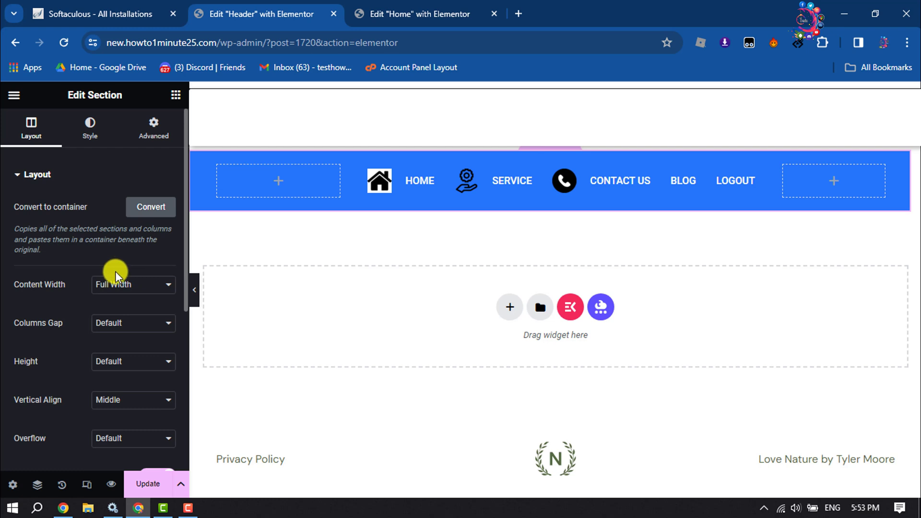
scroll(115, 276, down, 5)
scroll(115, 277, up, 5)
click(94, 128)
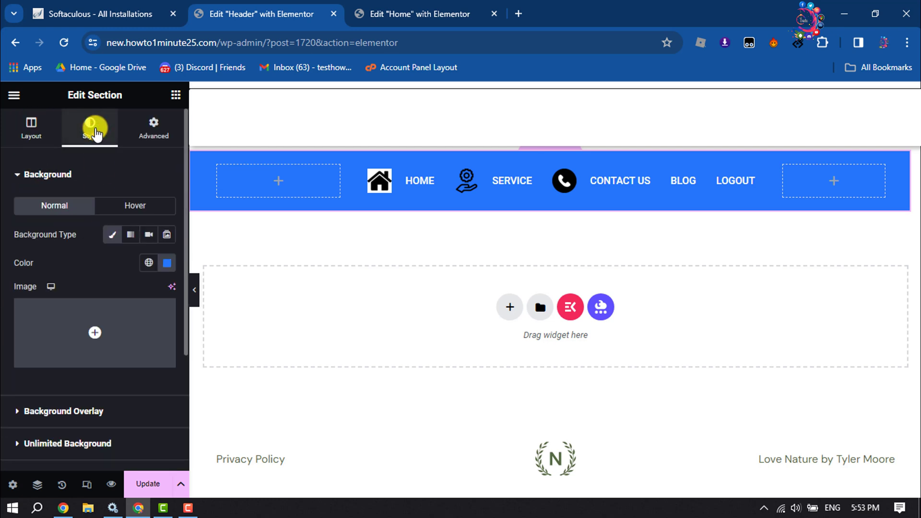
click(167, 263)
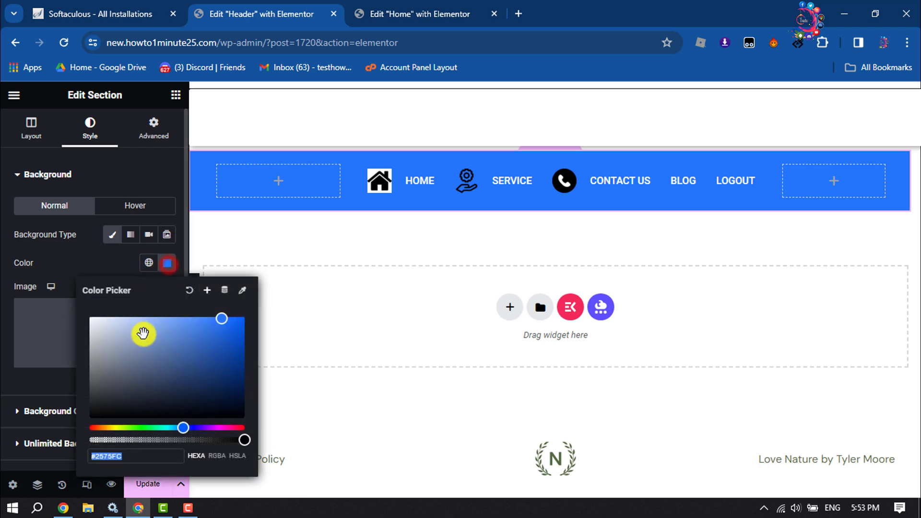
drag(171, 348, 235, 410)
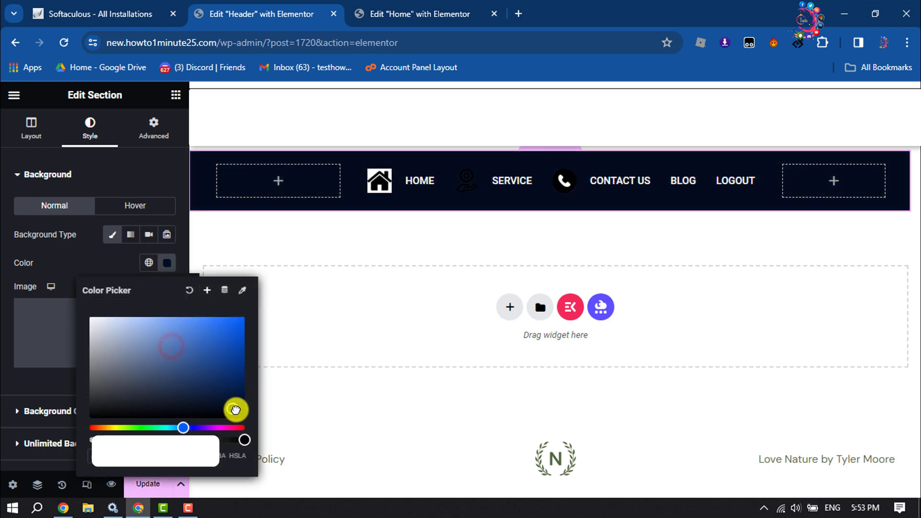
- Enable Sticky Header Effects in the header section's advanced settings
click(31, 128)
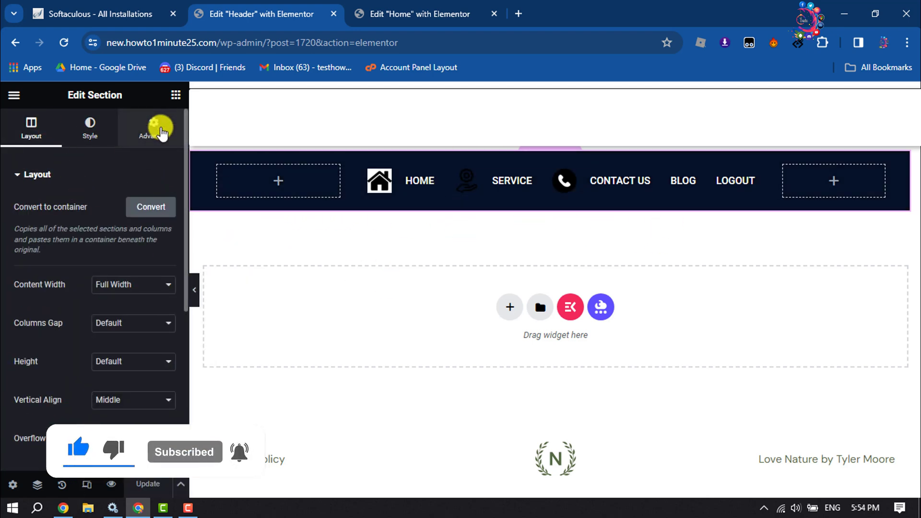
click(159, 129)
scroll(128, 224, down, 2)
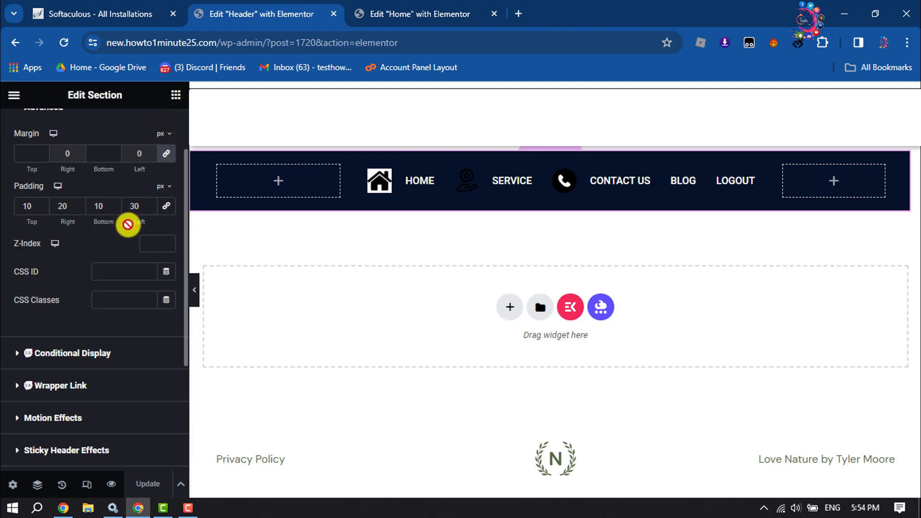
scroll(128, 224, down, 3)
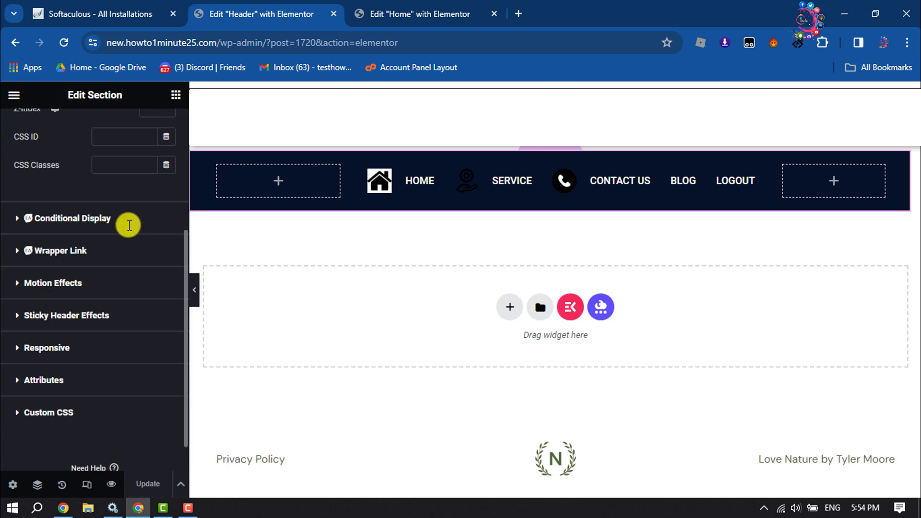
click(18, 318)
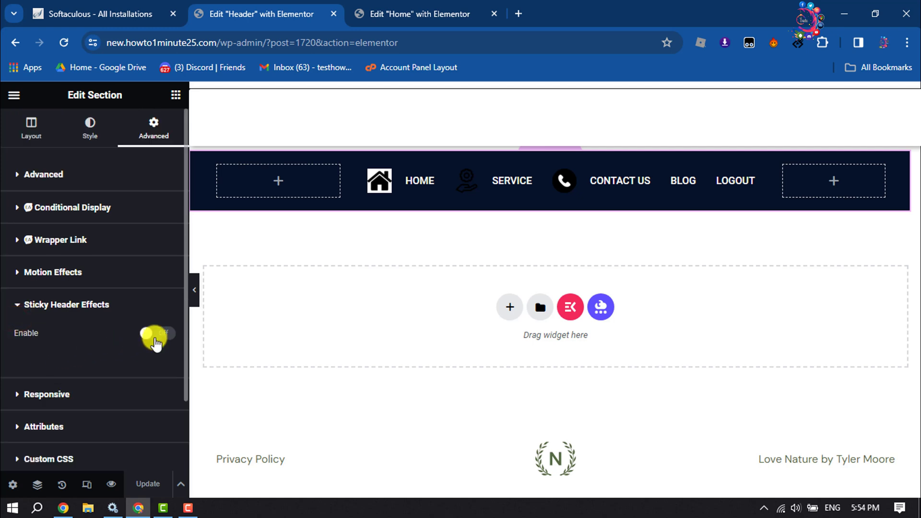
click(165, 326)
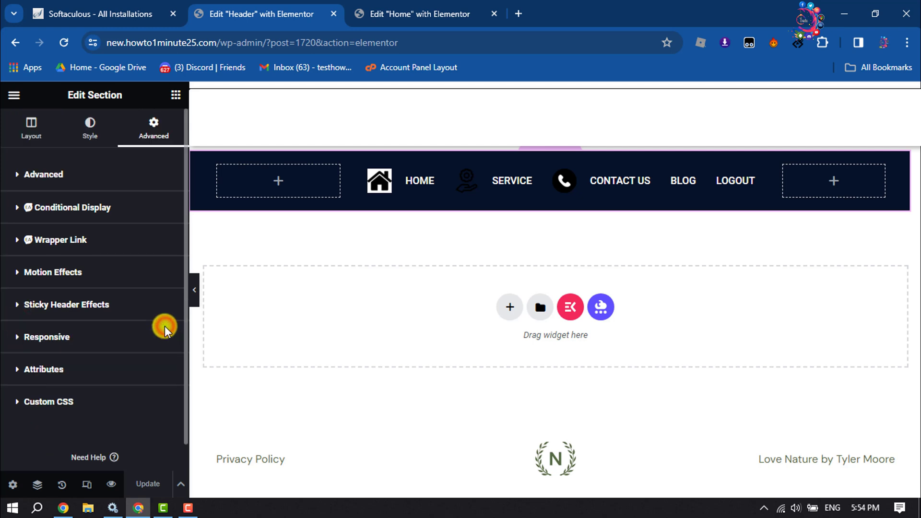
click(60, 305)
click(157, 334)
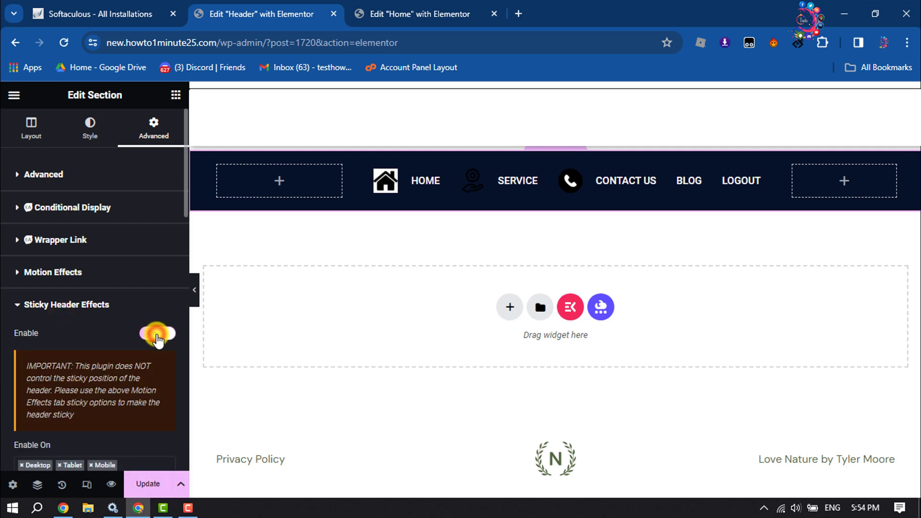
- Review the sticky effect's device, scroll distance and appearance options, and update the header template
scroll(157, 338, down, 5)
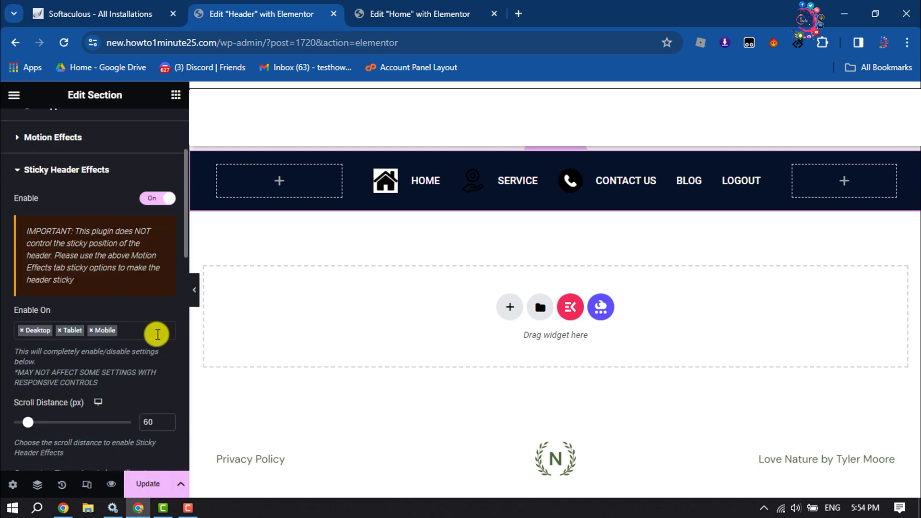
click(133, 259)
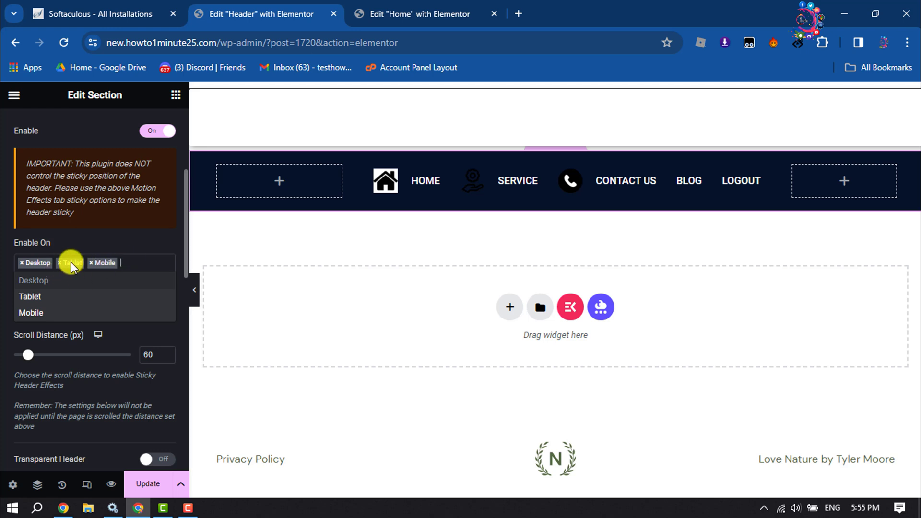
click(104, 238)
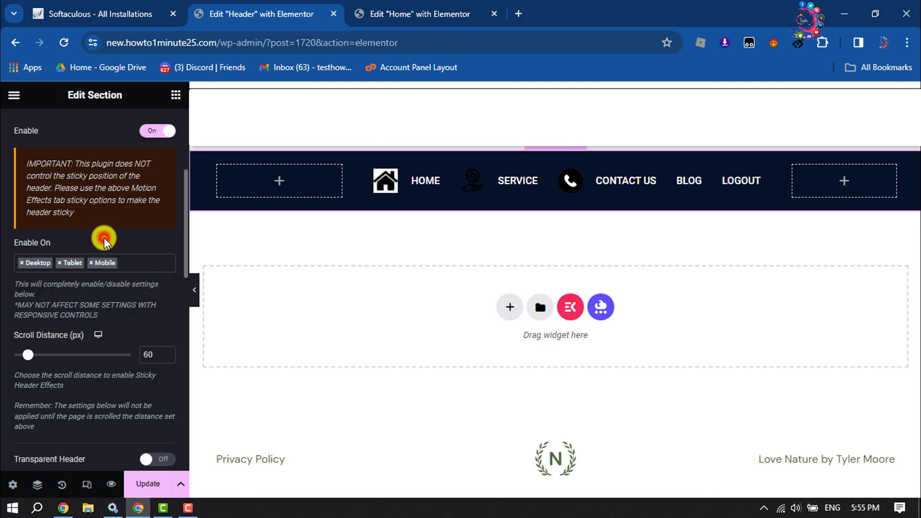
scroll(104, 238, down, 1)
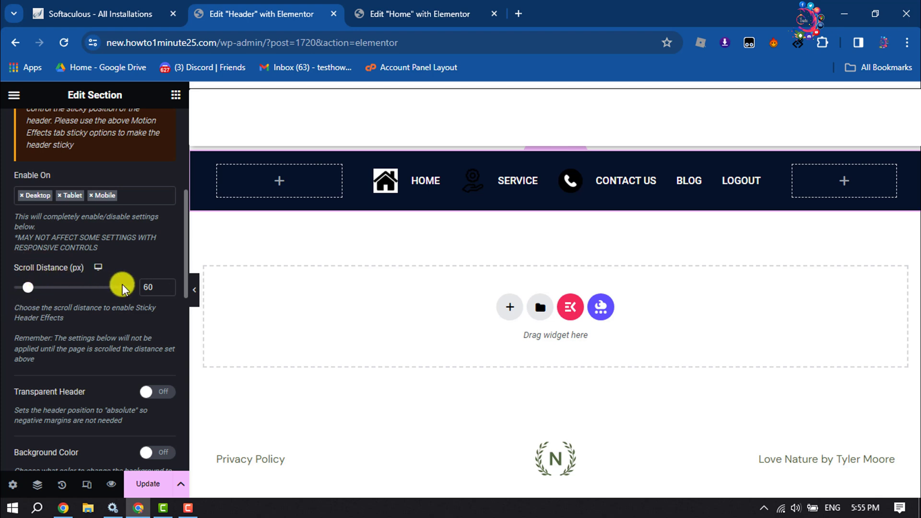
scroll(125, 287, down, 2)
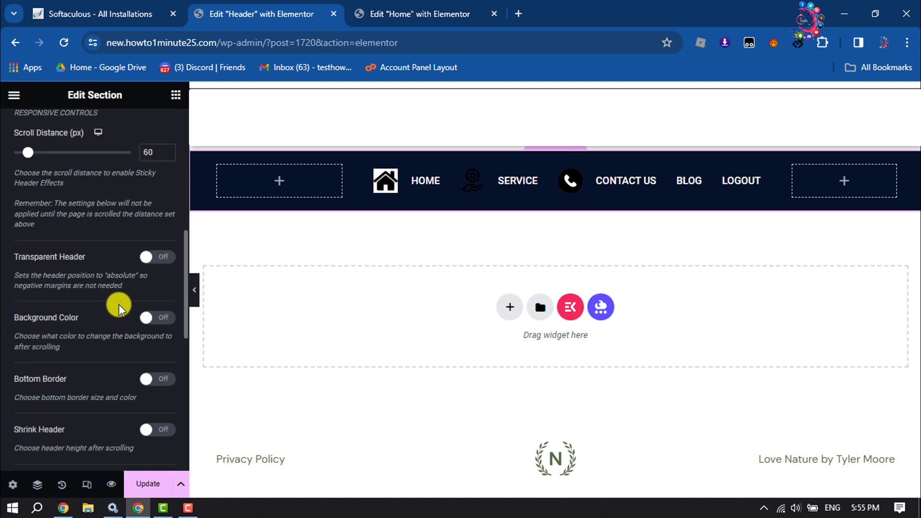
click(157, 486)
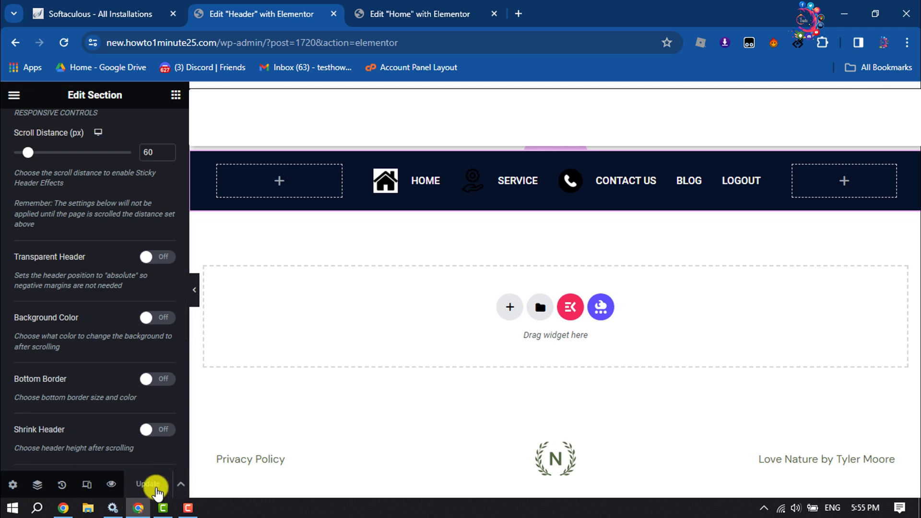
- Load the site's front page at new.howto1minute25.com and examine how the header behaves over the full length of the page
click(400, 6)
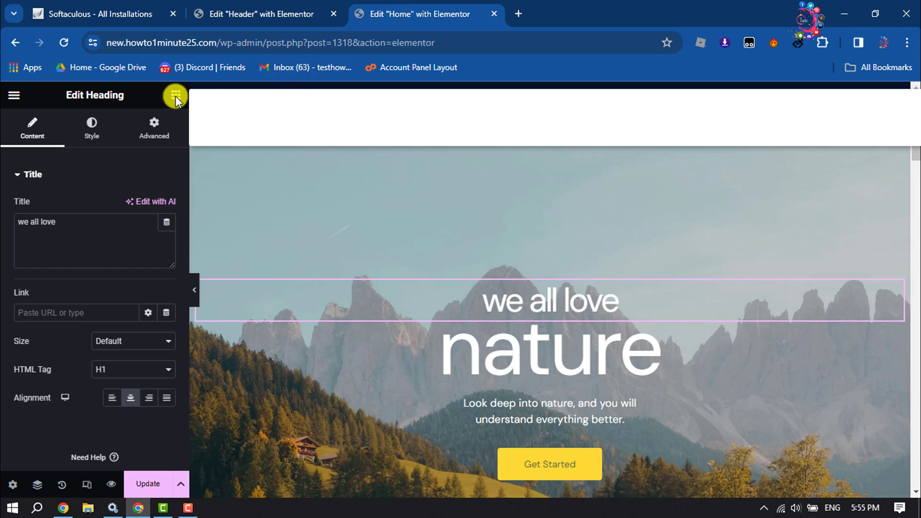
drag(216, 41, 684, 64)
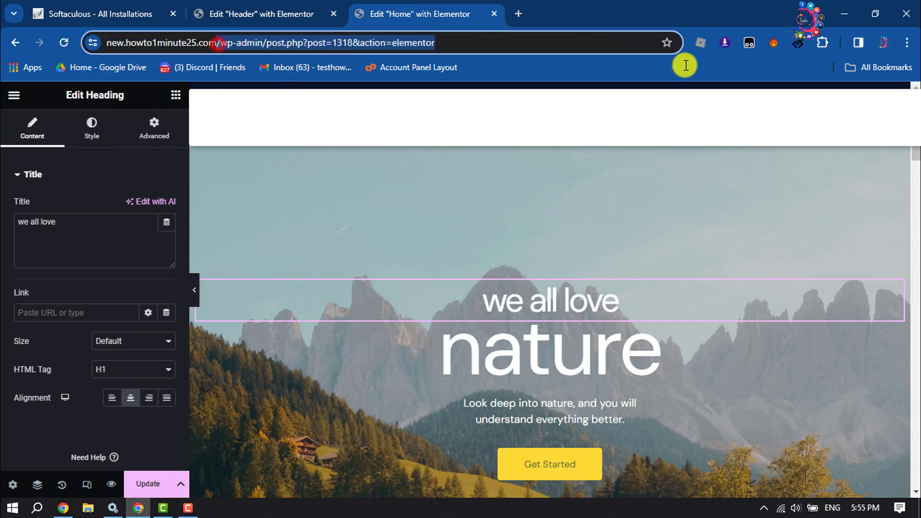
key(BackSpace)
key(Return)
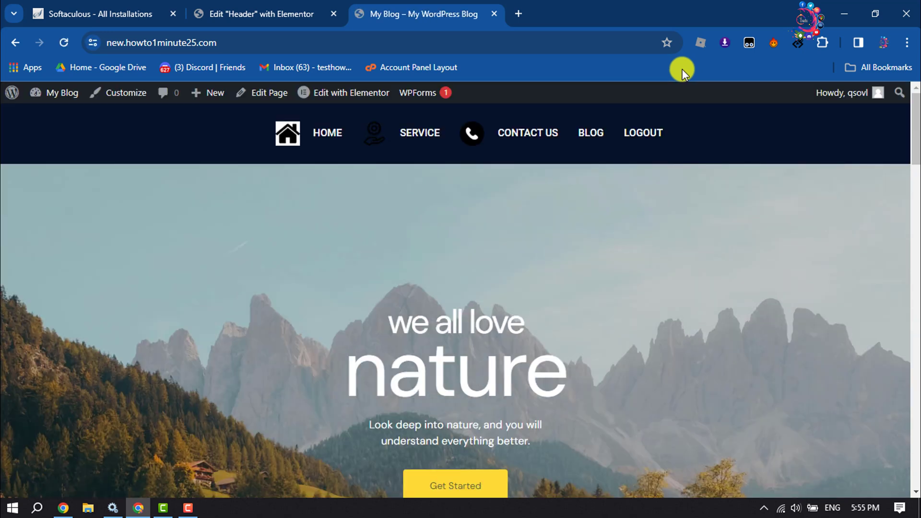
scroll(634, 220, down, 4)
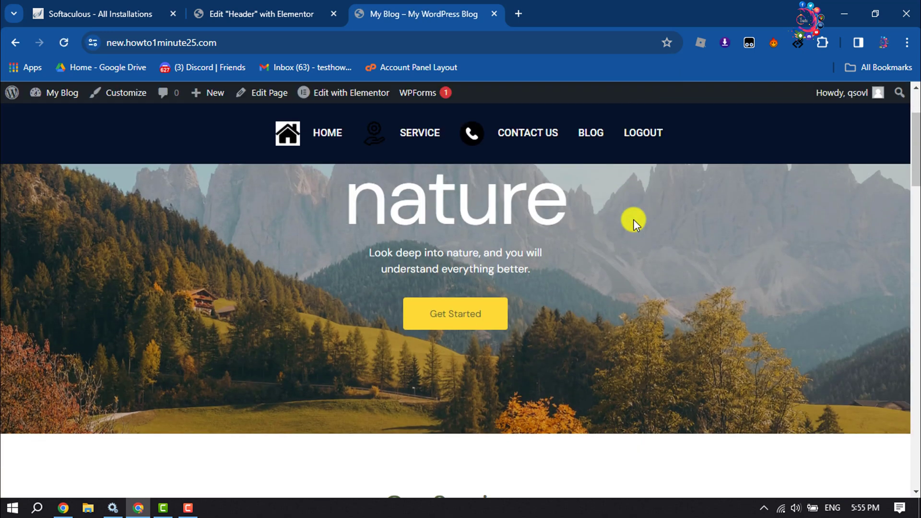
scroll(634, 220, down, 2)
scroll(634, 220, down, 7)
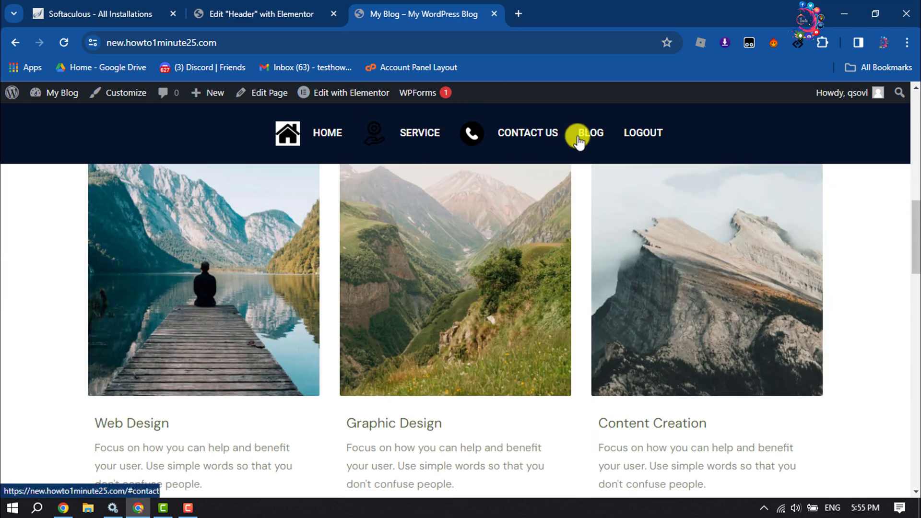
scroll(585, 144, down, 2)
scroll(584, 275, down, 15)
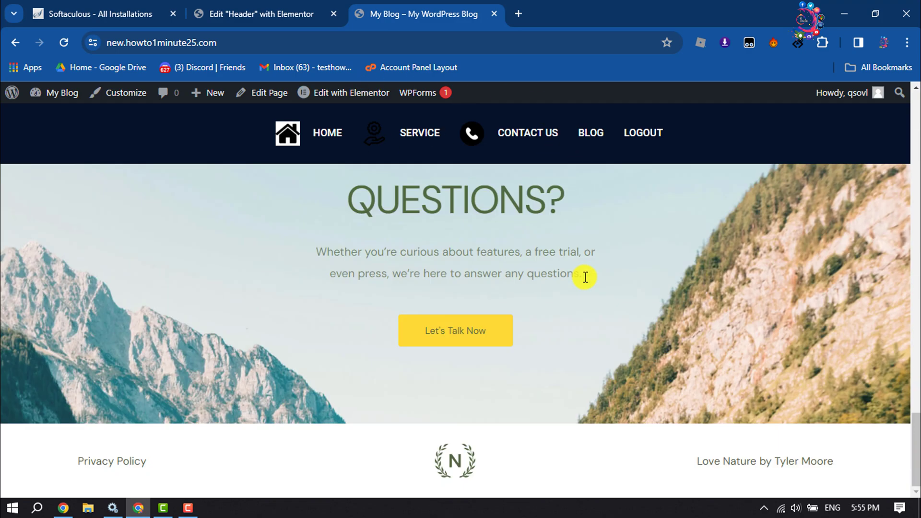
scroll(587, 276, up, 20)
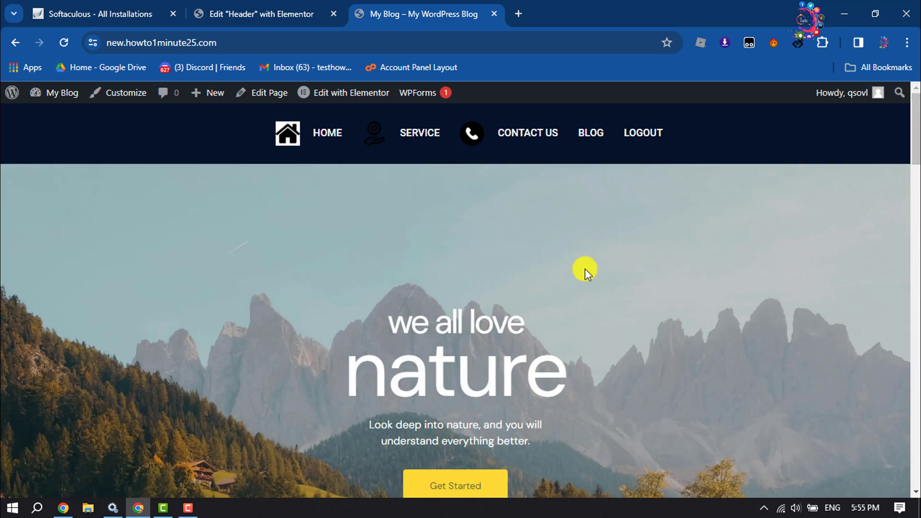
- Turn on the Background Color sticky effect in the header template and check the header on the front page
click(272, 9)
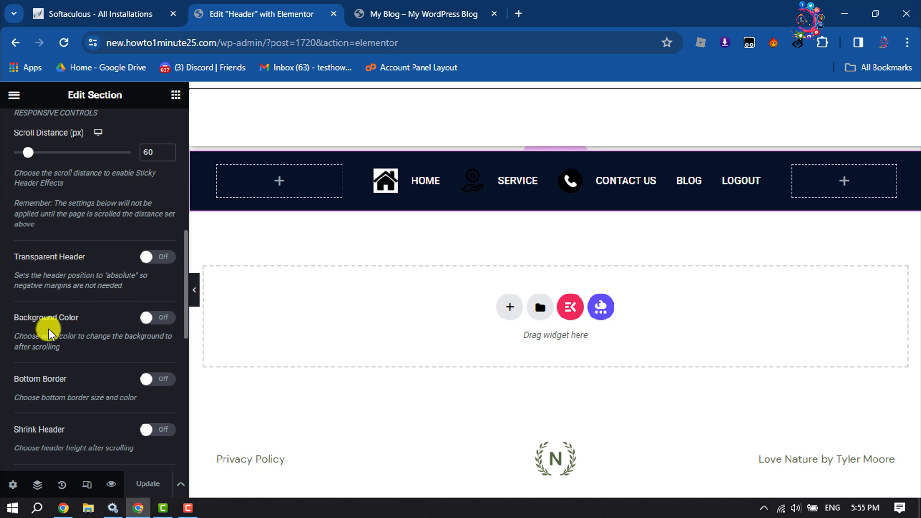
click(162, 318)
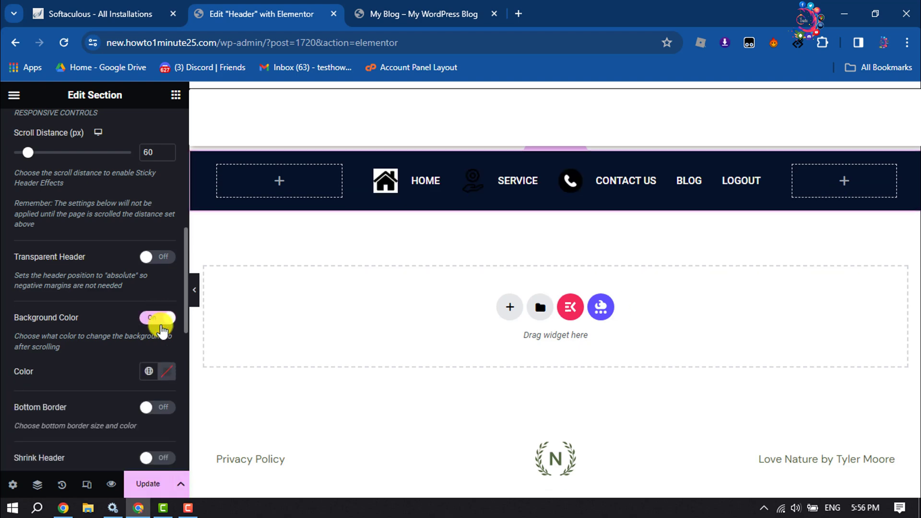
click(423, 11)
scroll(502, 302, down, 5)
scroll(505, 303, down, 1)
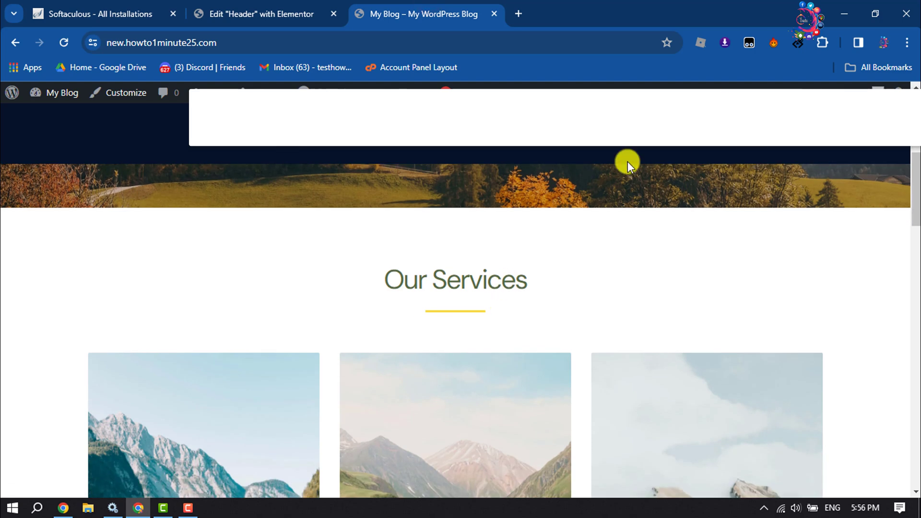
- Set the header's after-scroll background color to dark red, #C20202, in the Sticky Header Effects settings
click(278, 7)
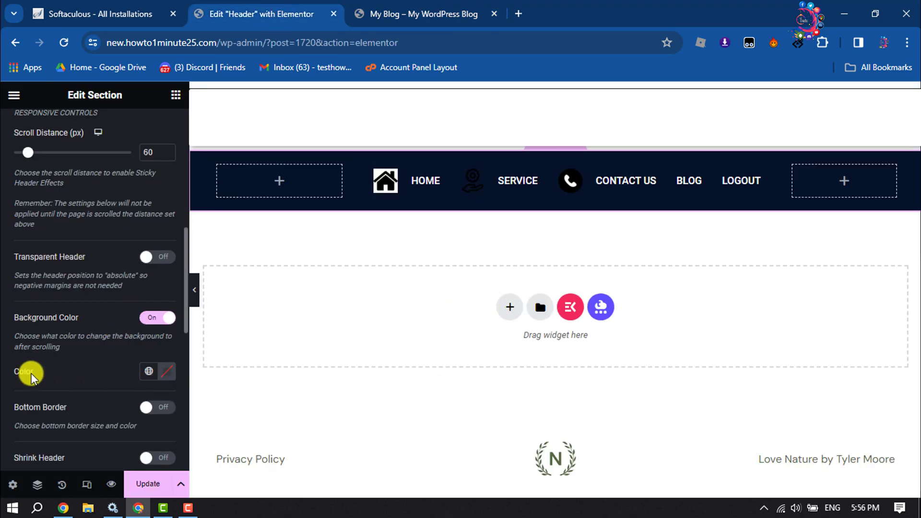
click(162, 374)
click(91, 198)
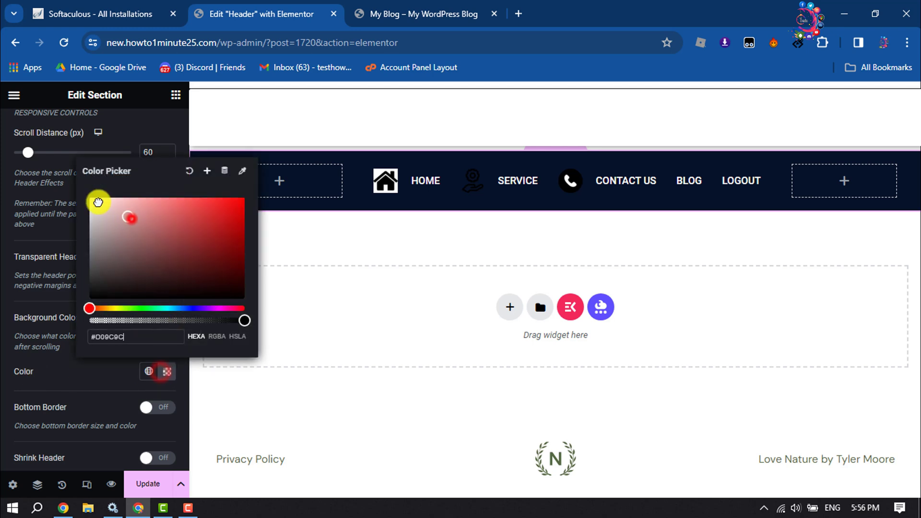
click(3, 375)
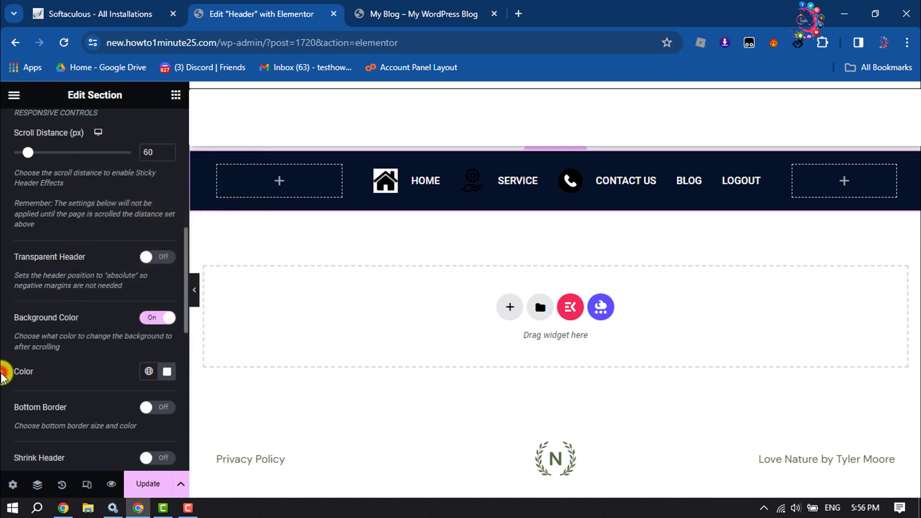
click(161, 377)
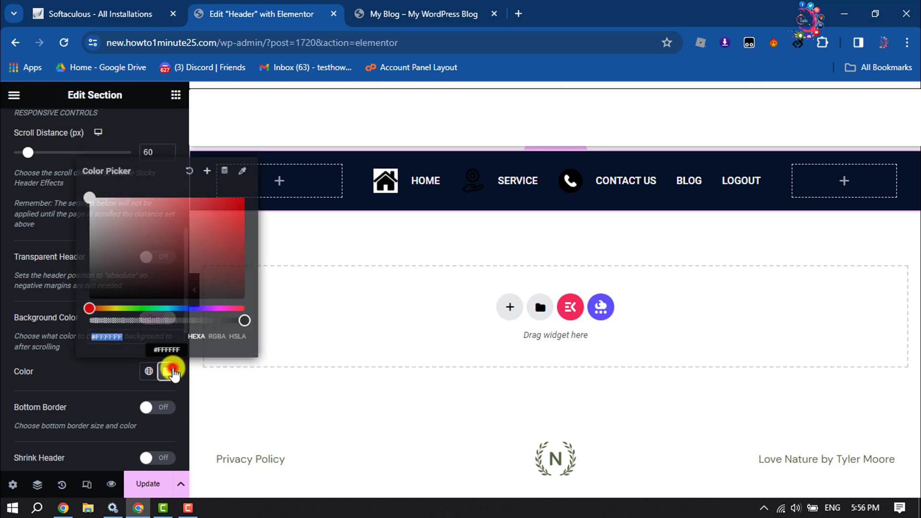
drag(143, 277, 241, 222)
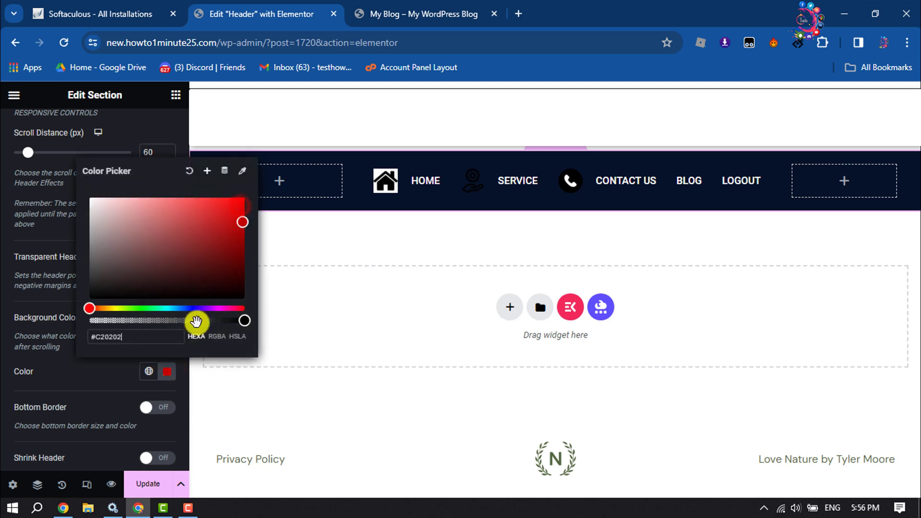
- Update the header template with the new after-scroll background color and reload the site's front page
click(7, 360)
click(139, 485)
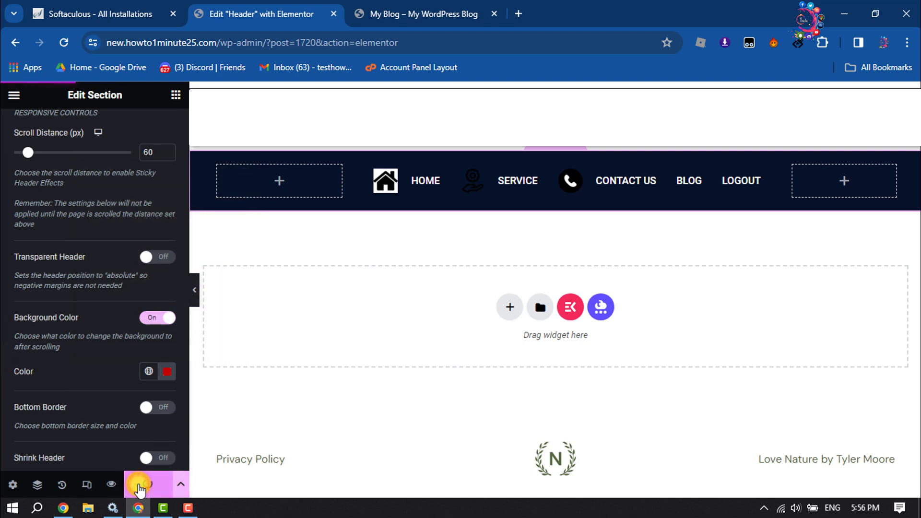
click(430, 4)
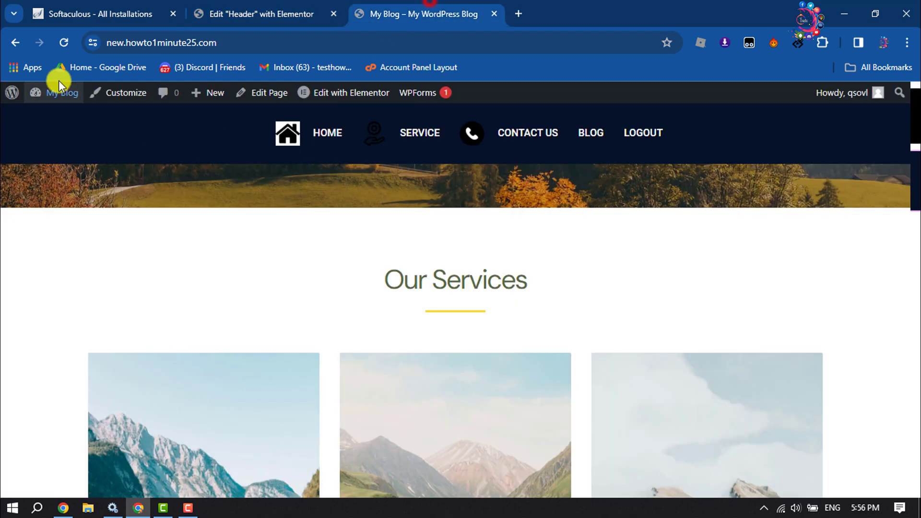
click(64, 42)
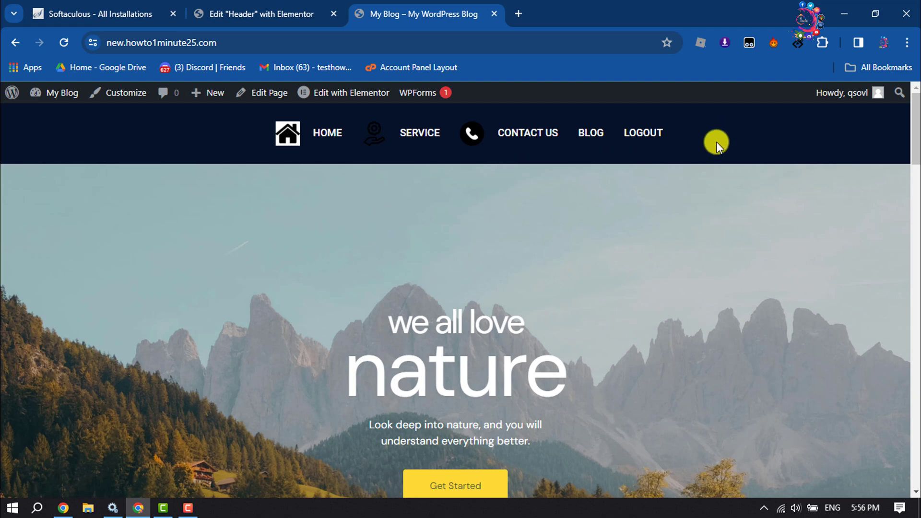
- Examine the header's background color on the front page while moving down through the services and testimonial sections
scroll(717, 187, down, 5)
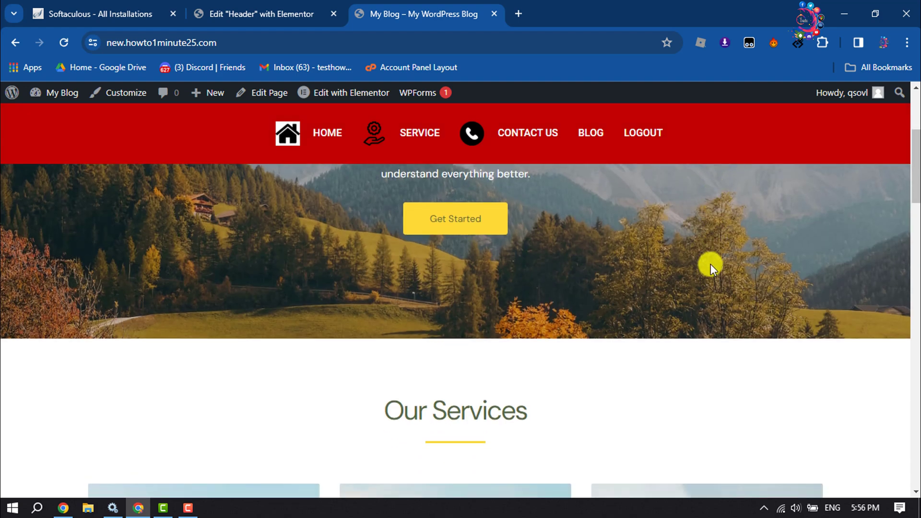
scroll(711, 264, down, 3)
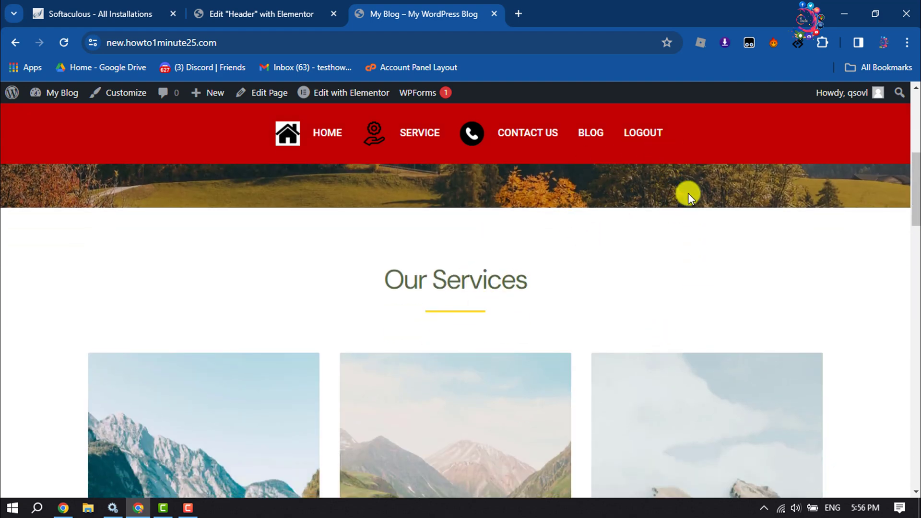
scroll(667, 164, down, 3)
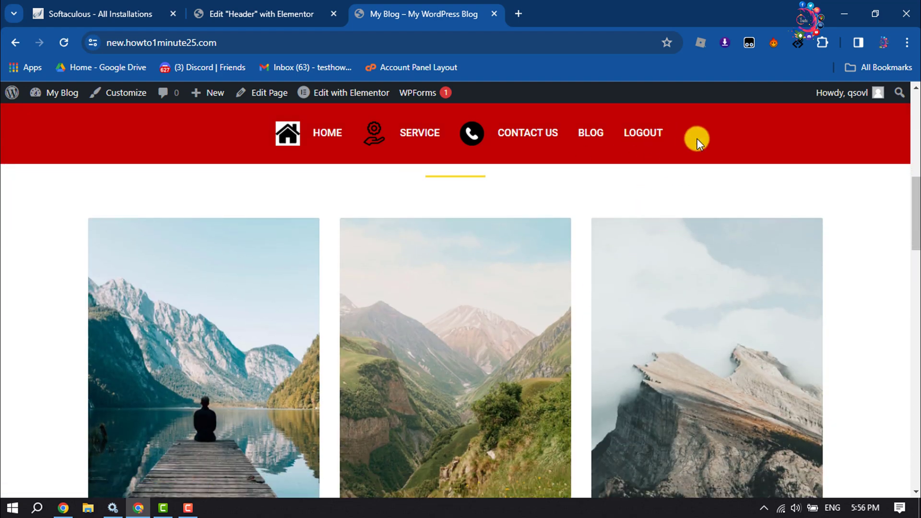
scroll(729, 140, down, 12)
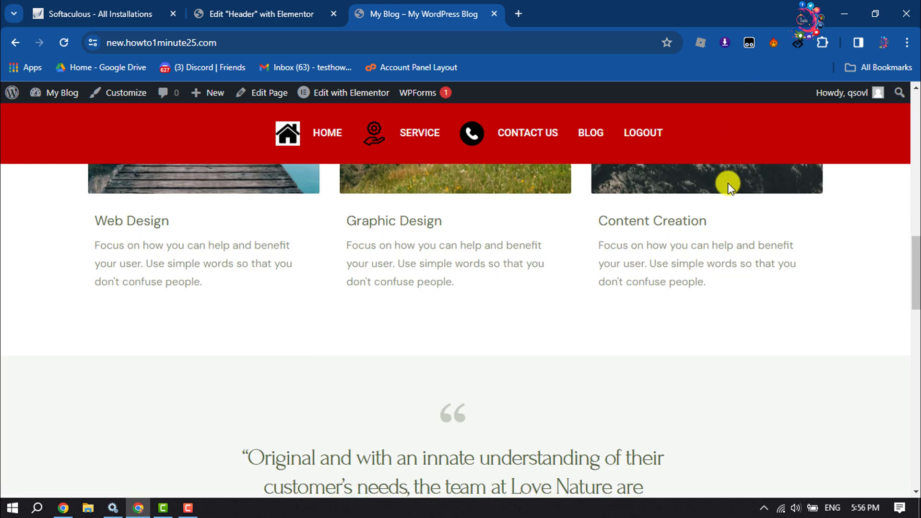
scroll(729, 185, down, 6)
- Turn on the Blur Background sticky effect for the header section in the Elementor editor and return to the front page
click(289, 8)
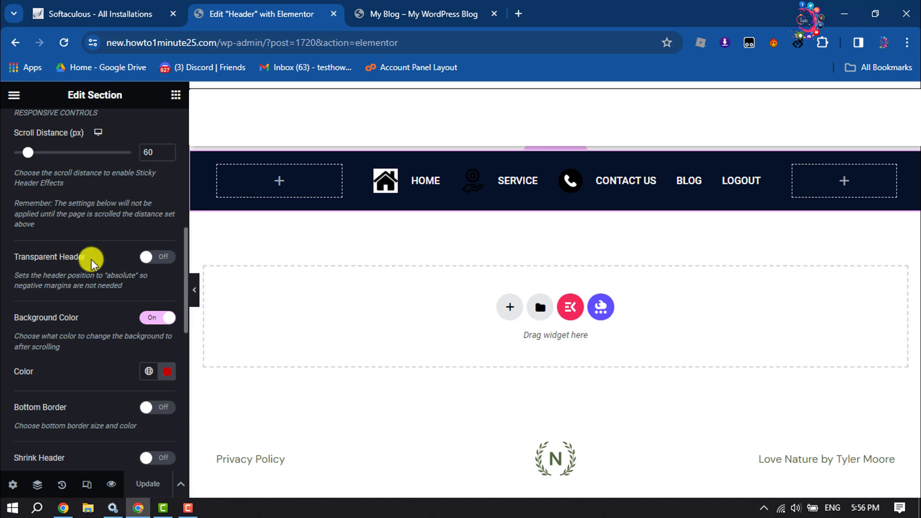
scroll(91, 262, down, 2)
scroll(94, 263, down, 2)
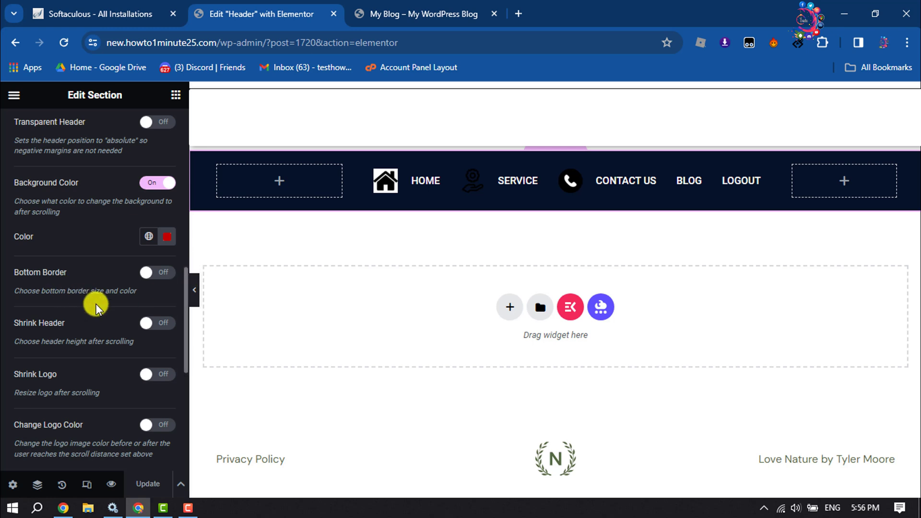
scroll(135, 296, down, 2)
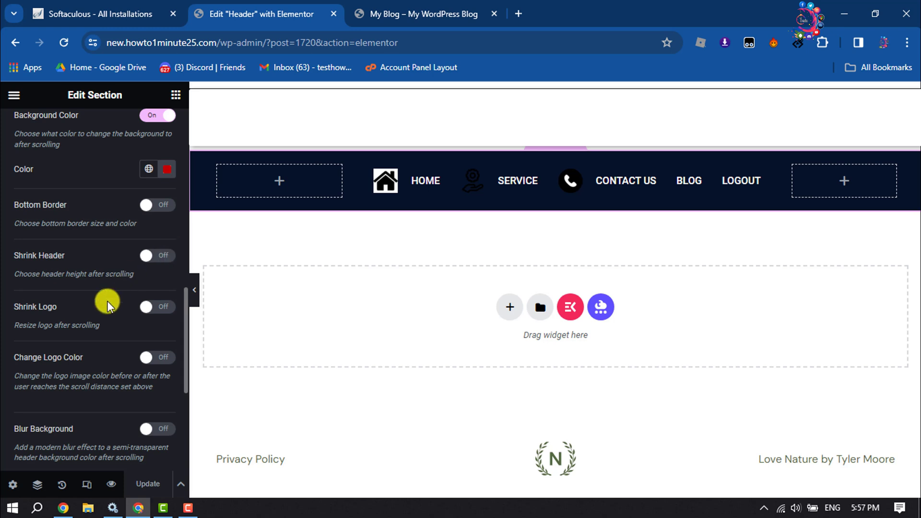
scroll(158, 308, down, 2)
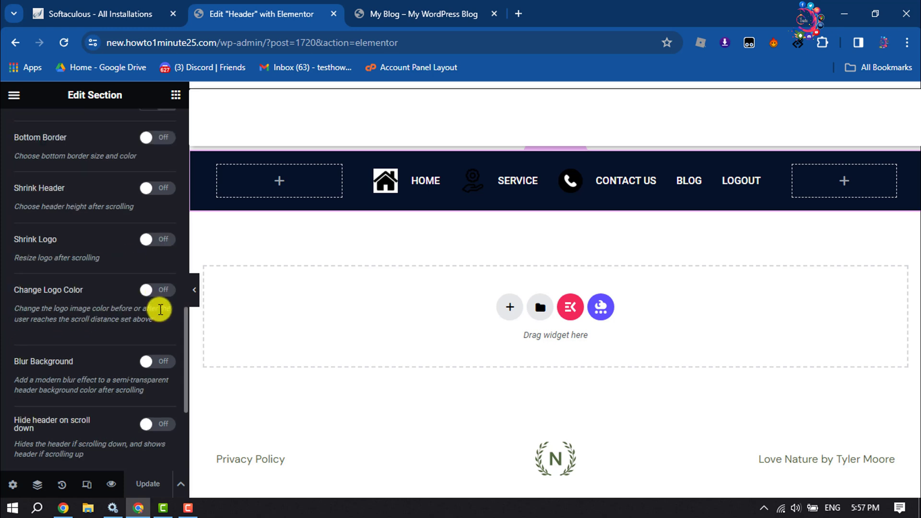
scroll(160, 308, down, 2)
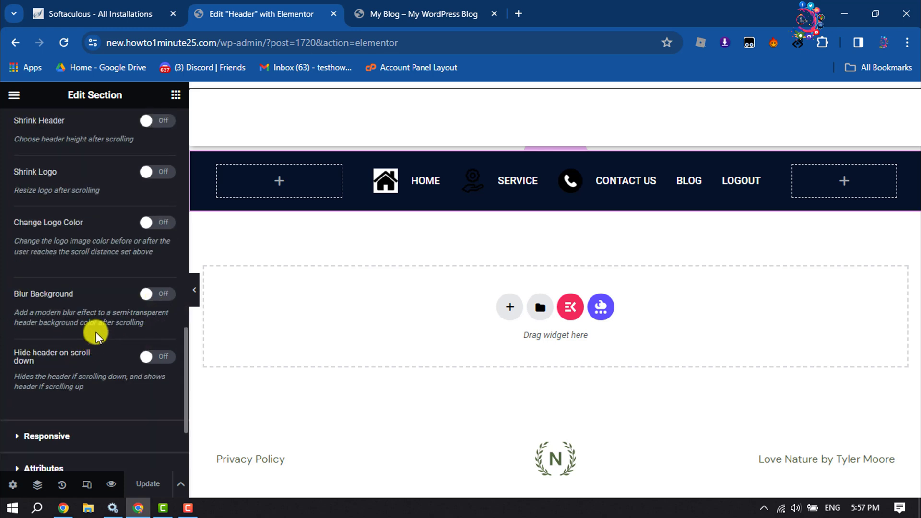
click(157, 293)
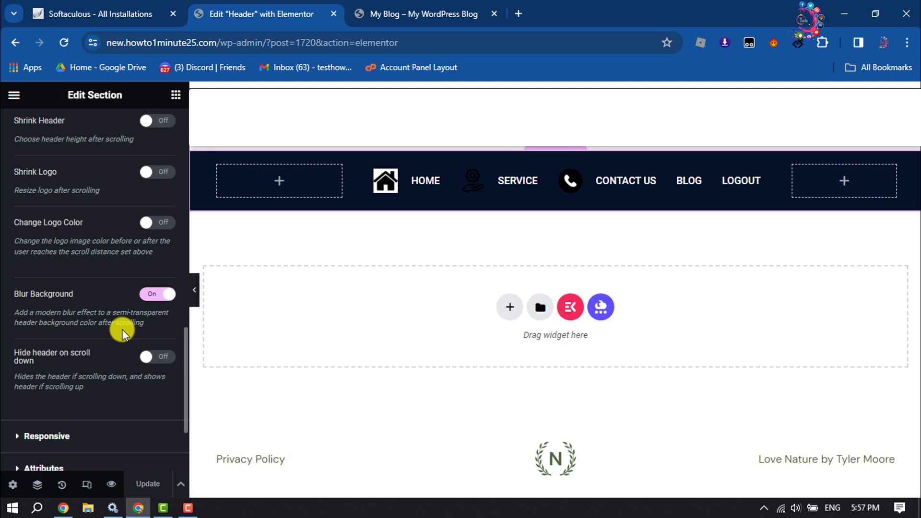
key(ctrl+Tab)
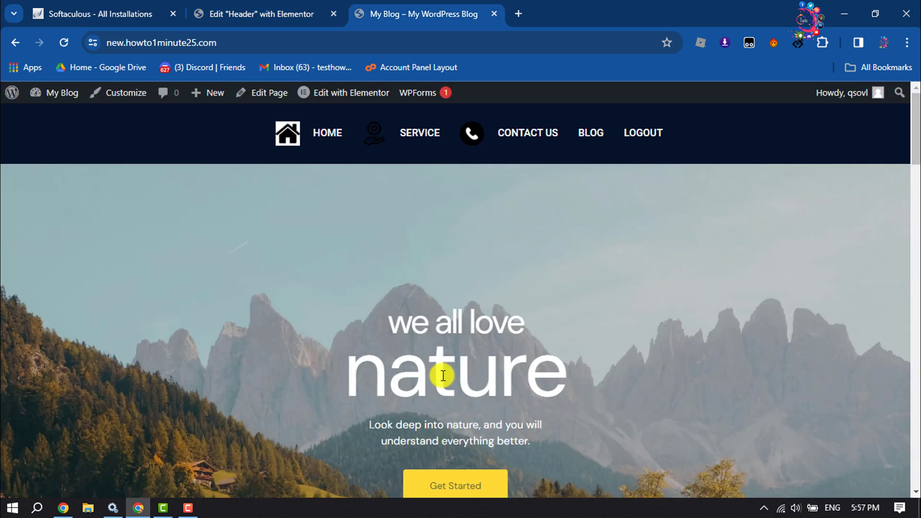